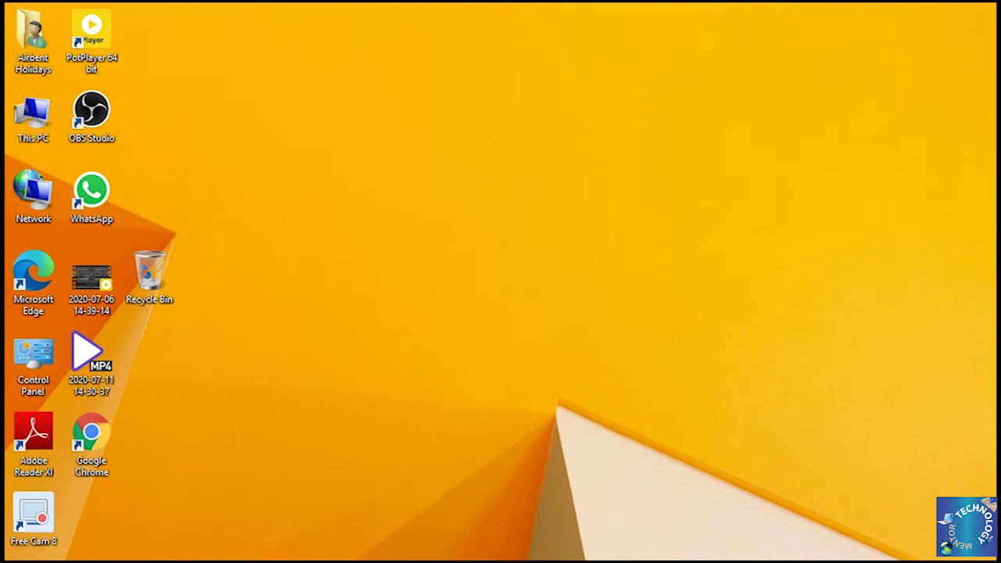
Step: Switch to Chrome and open the details of the "Al Nosour Al Zahabi Hotel Saudi Arabia" video from the channel's uploads
left_click(211, 560)
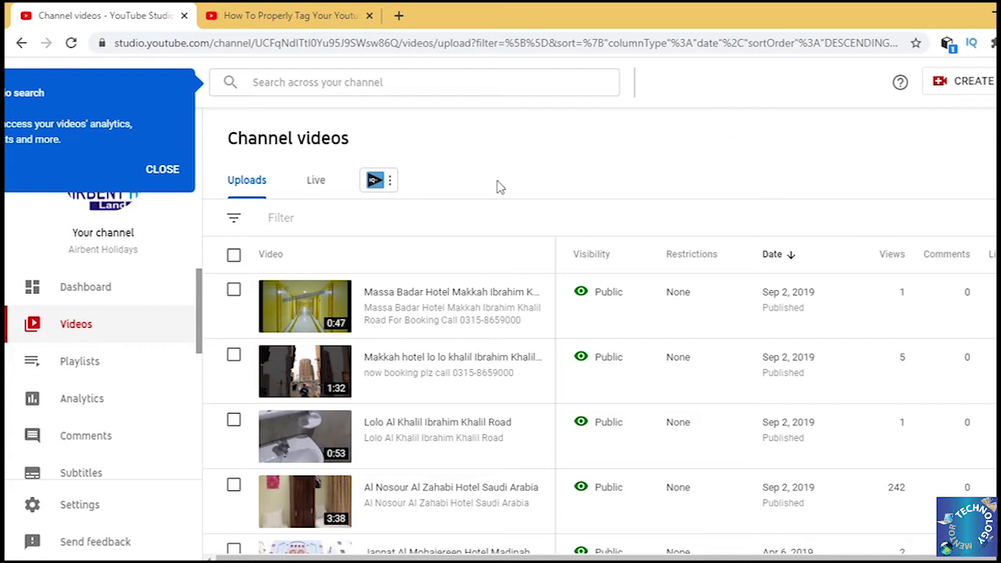
left_click(166, 179)
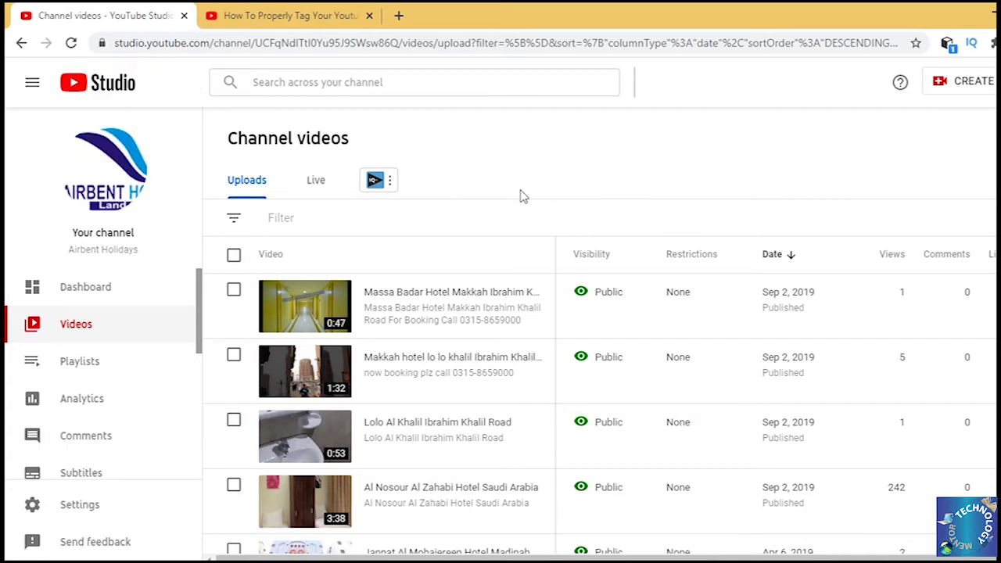
scroll(650, 286, "down", 1)
scroll(657, 294, "down", 1)
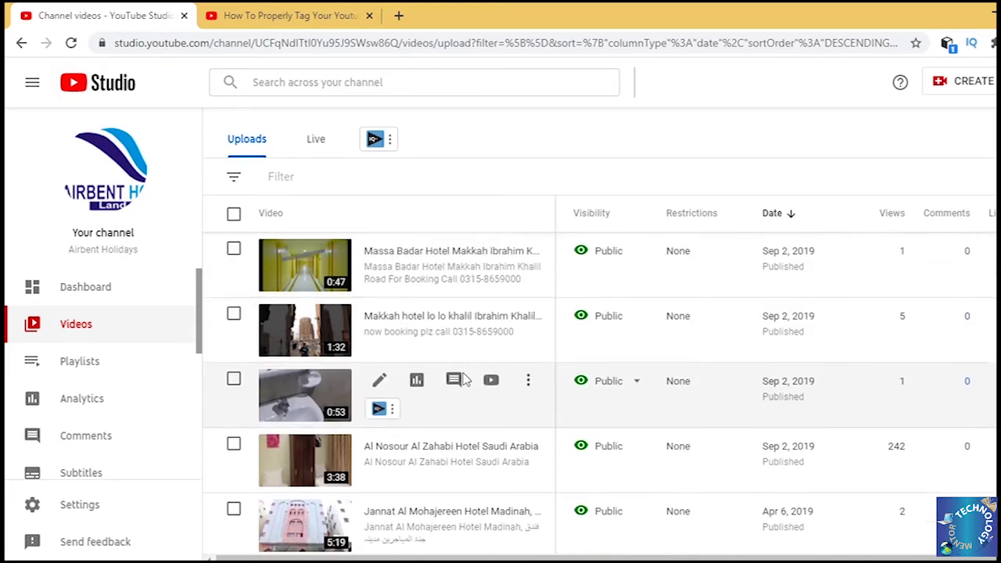
scroll(516, 352, "up", 2)
scroll(456, 383, "down", 3)
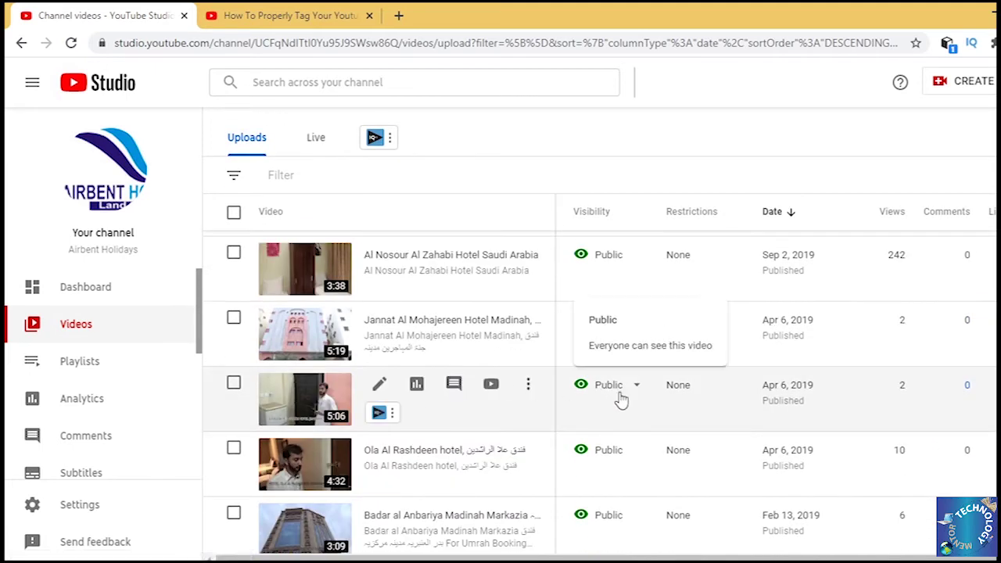
scroll(472, 460, "up", 2)
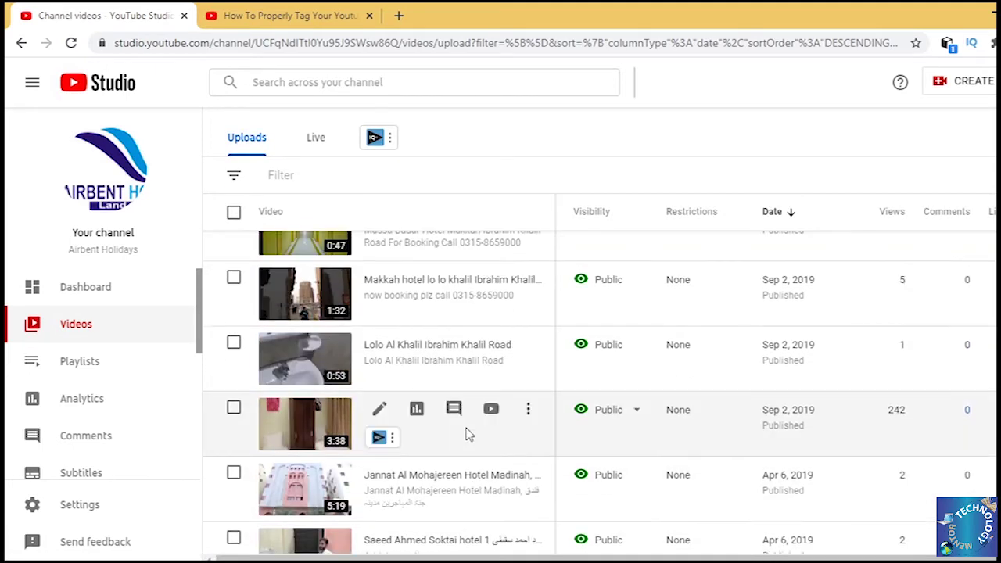
left_click(380, 413)
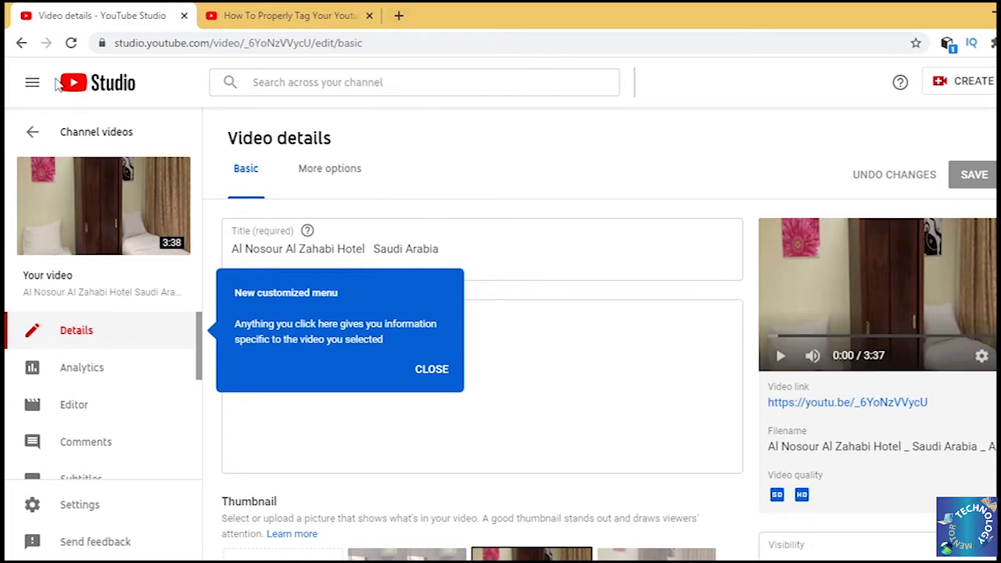
Step: Close the "How To Properly Tag Your Youtube Videos" page and dismiss the tip about the new customized menu
left_click(297, 12)
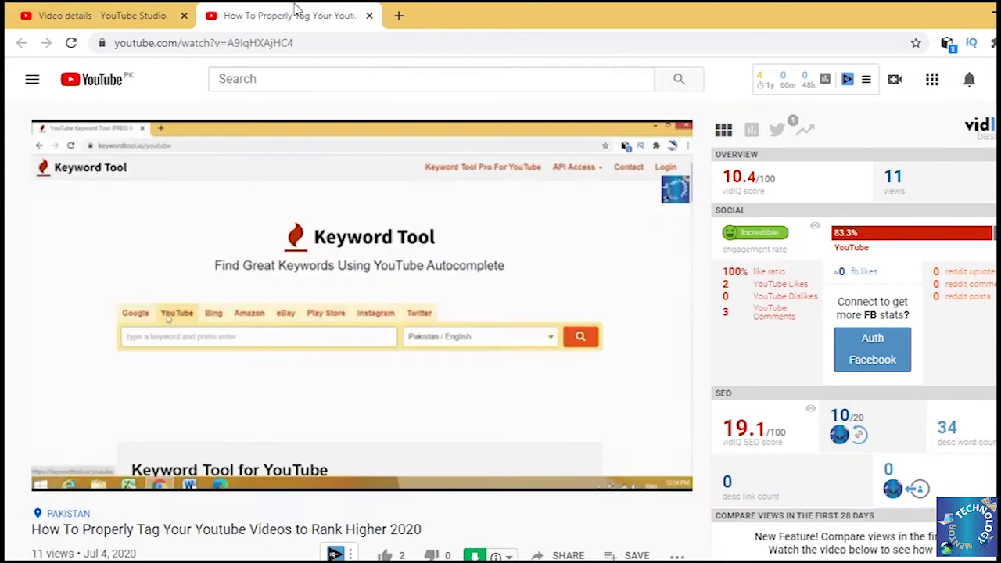
left_click(369, 17)
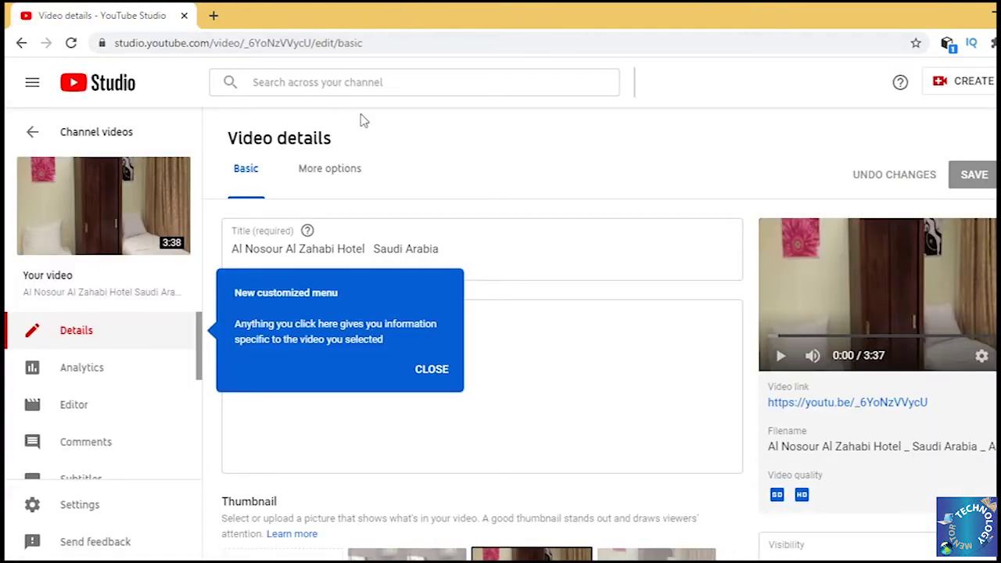
left_click(421, 378)
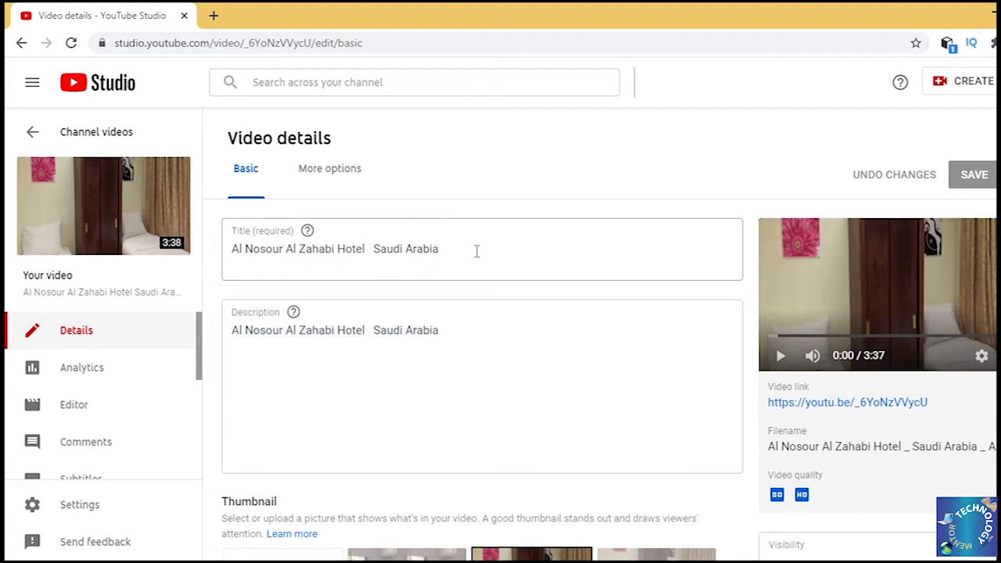
left_click_drag(472, 249, 231, 263)
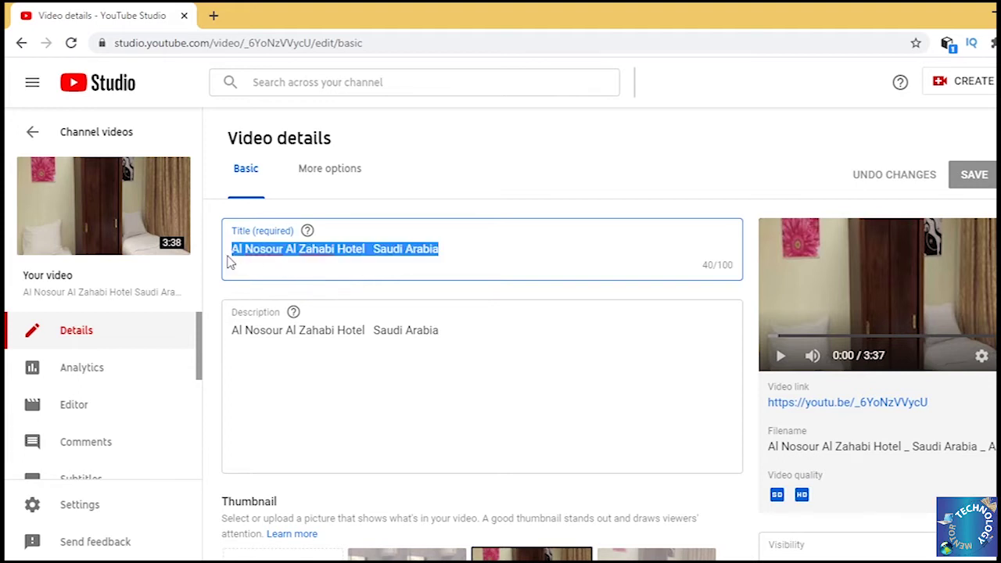
type("ho")
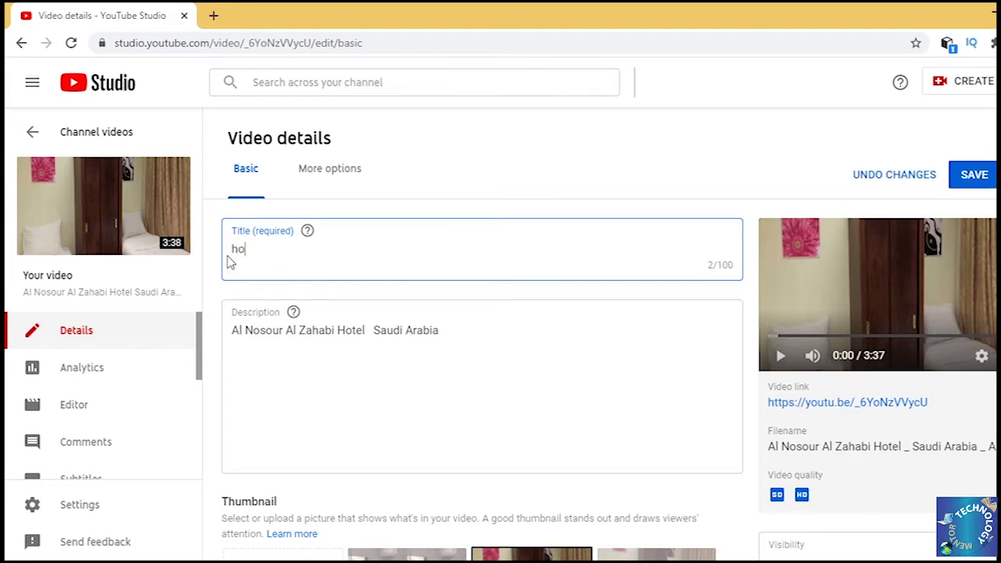
type("w to tag")
left_click(70, 43)
left_click(628, 133)
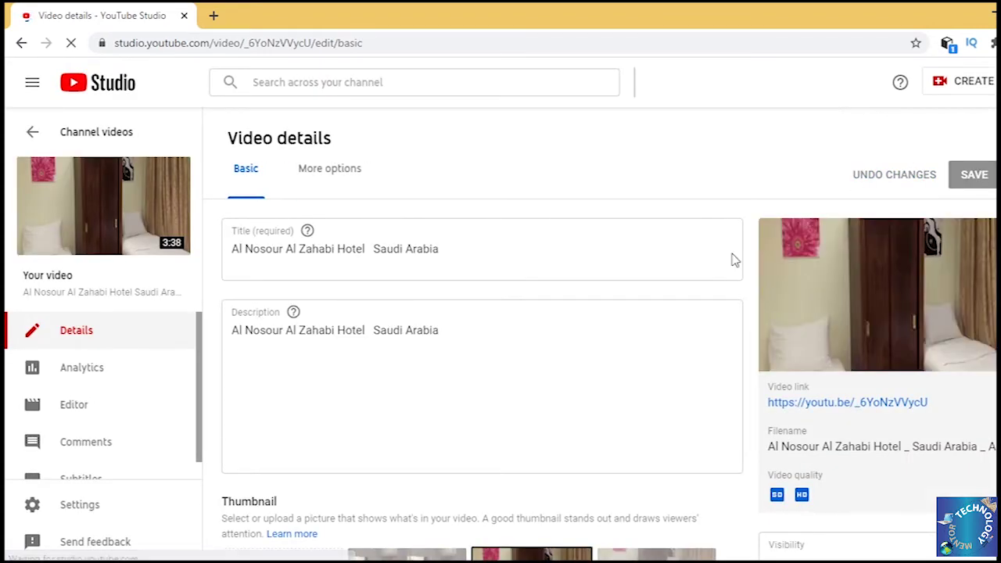
Step: Examine the video's details, including its thumbnail, audience, tags, vidIQ SEO score and recommended tags
scroll(655, 302, "down", 3)
scroll(656, 302, "down", 4)
scroll(652, 313, "up", 1)
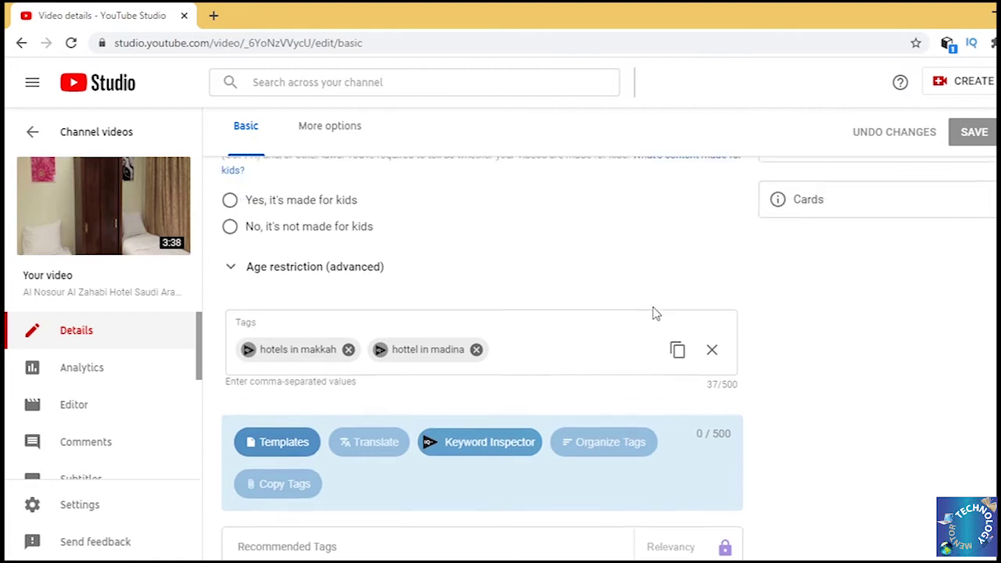
scroll(654, 313, "down", 2)
scroll(791, 374, "up", 5)
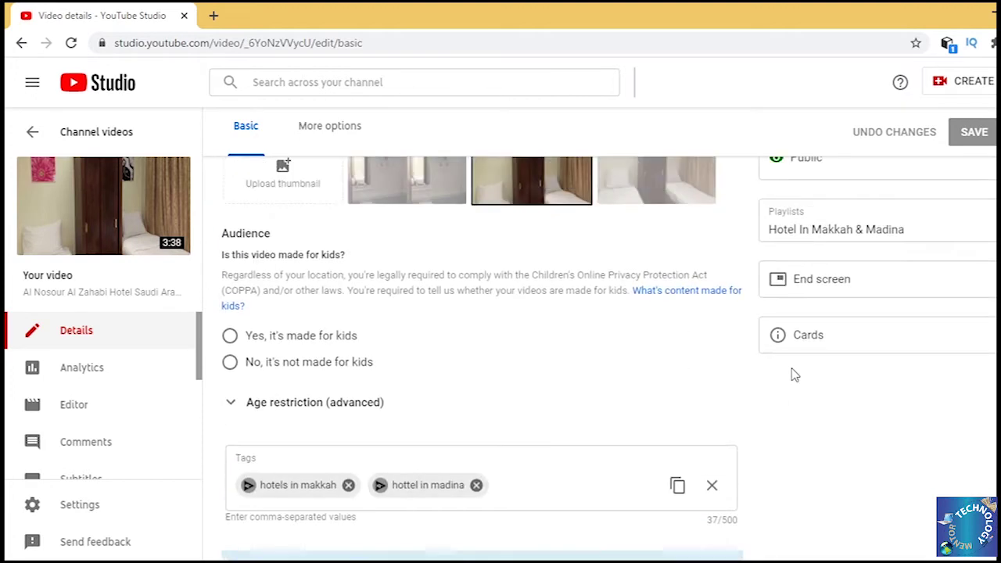
scroll(791, 373, "up", 5)
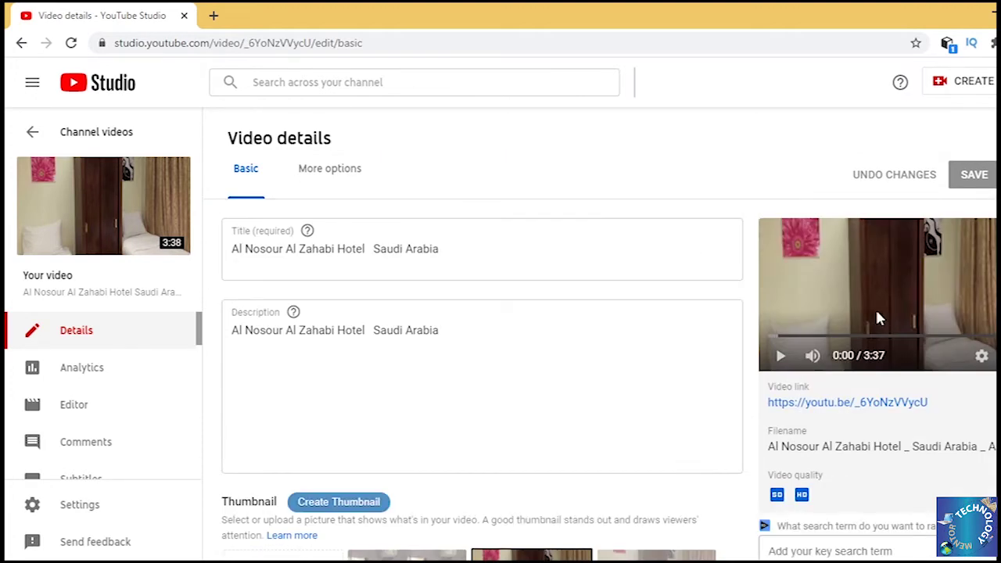
scroll(772, 364, "down", 2)
scroll(773, 364, "down", 3)
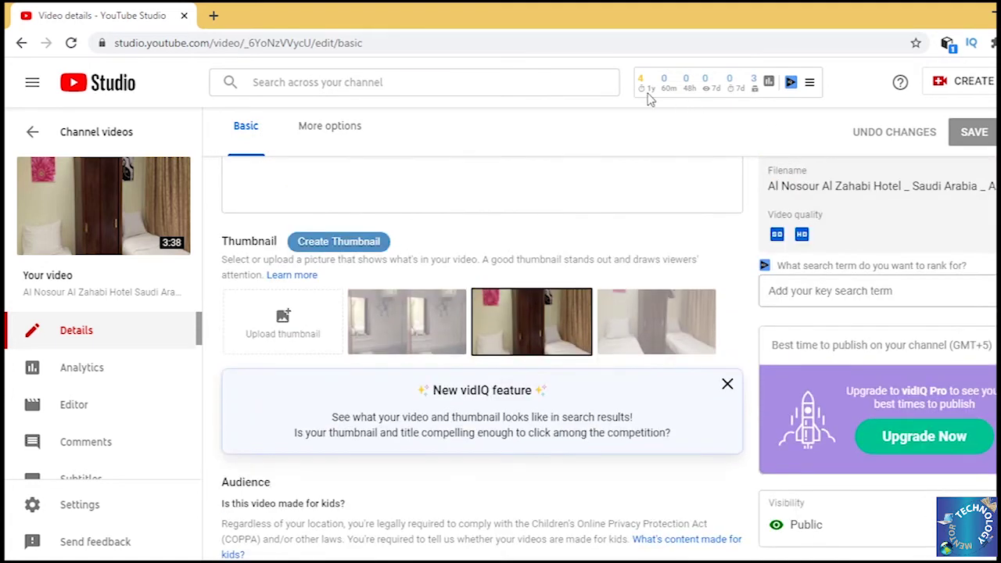
scroll(688, 97, "up", 3)
left_click(721, 94)
scroll(688, 98, "up", 1)
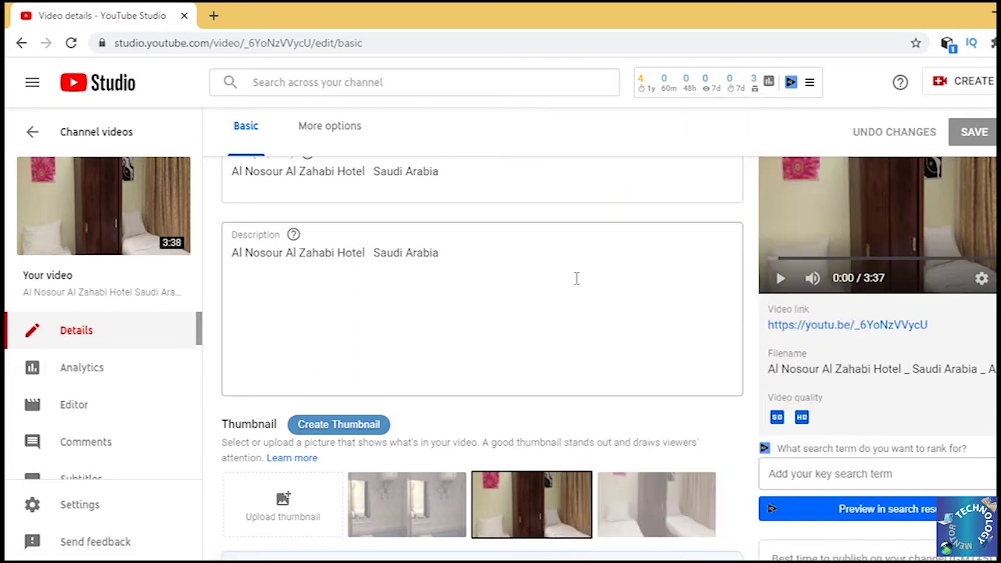
scroll(585, 315, "down", 8)
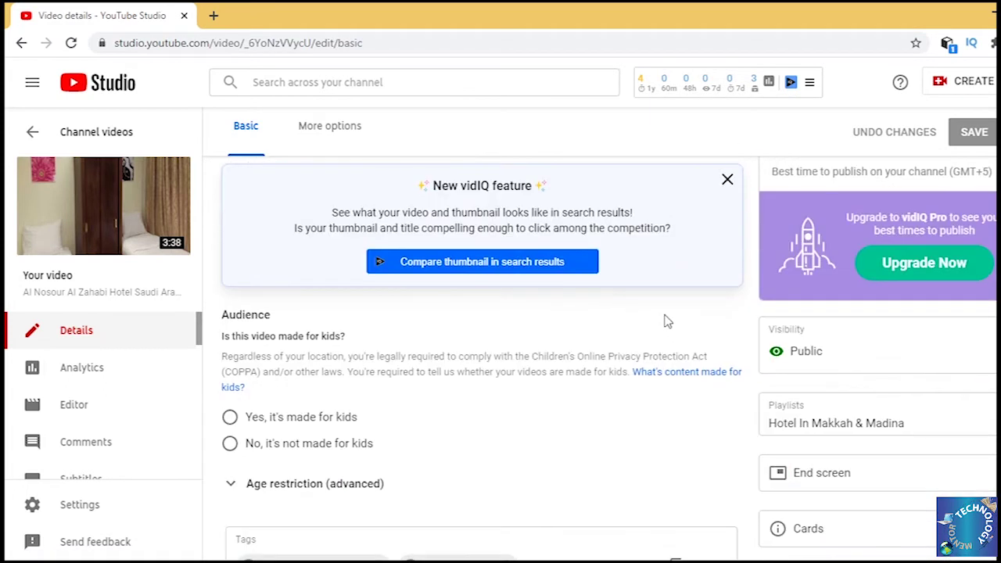
scroll(663, 323, "down", 4)
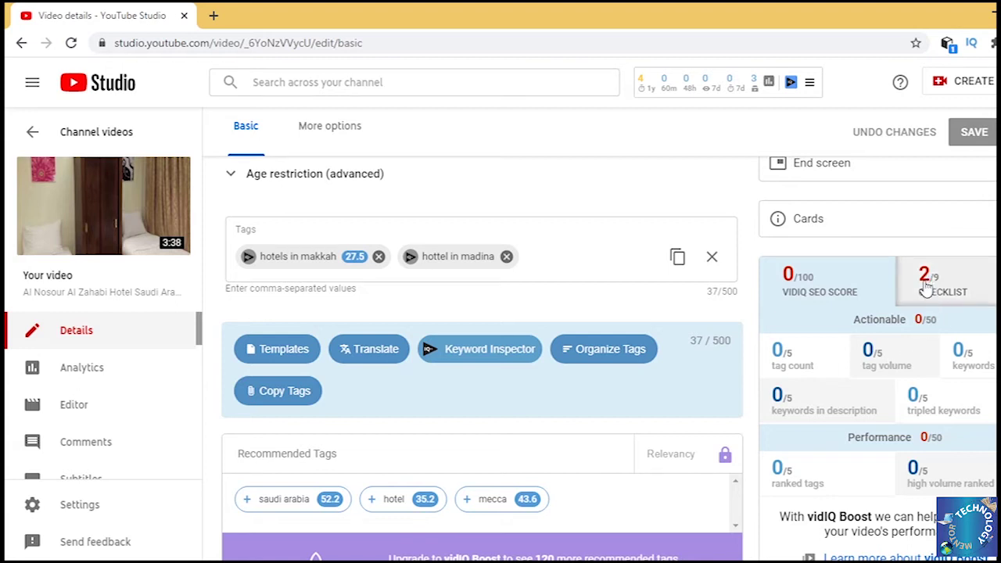
scroll(781, 376, "down", 3)
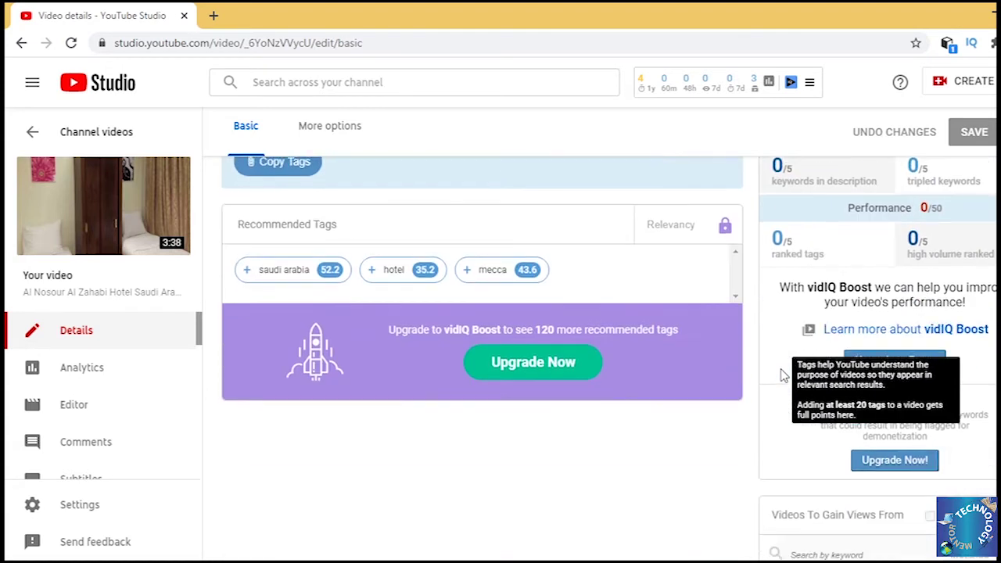
scroll(774, 375, "up", 7)
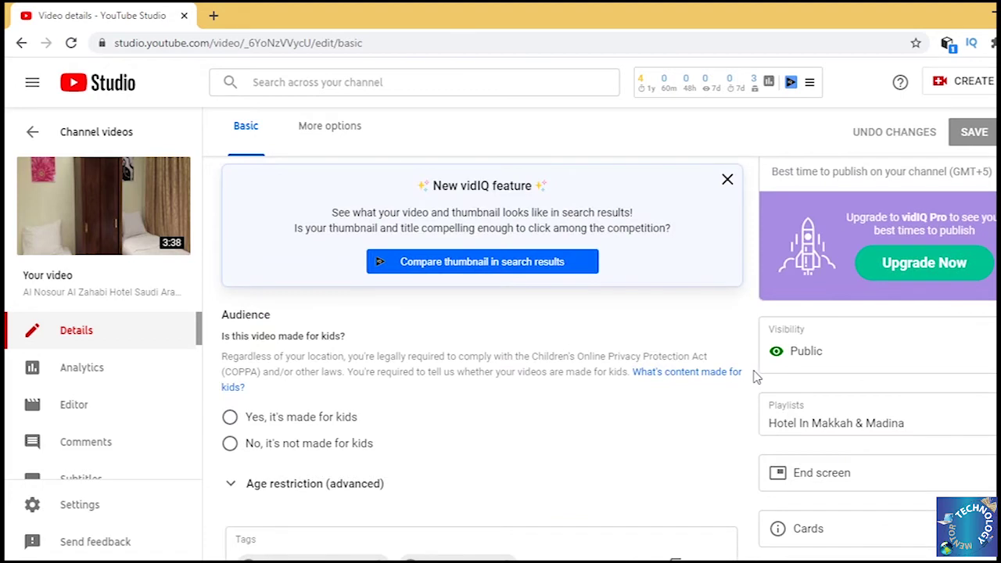
scroll(757, 375, "up", 5)
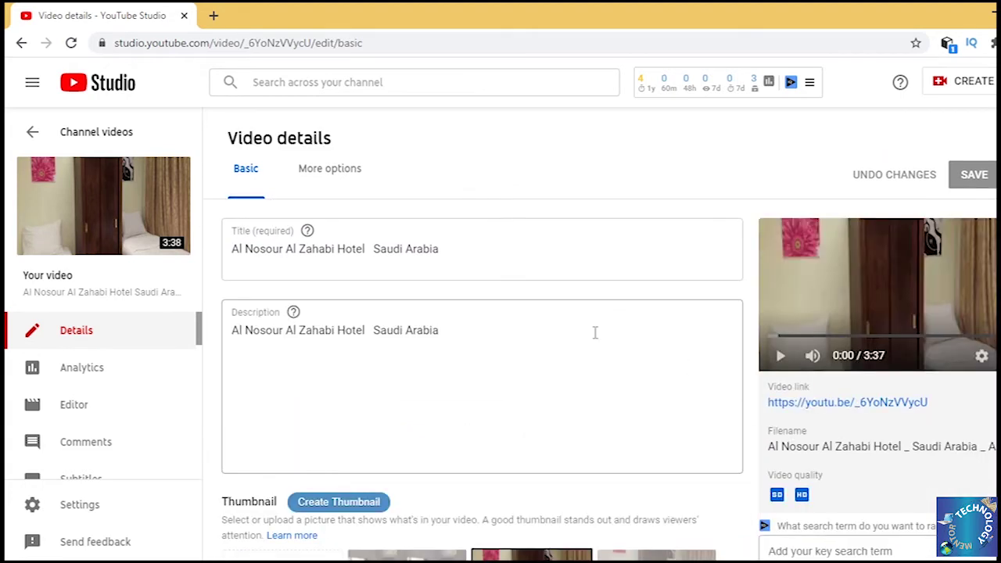
Step: Replace the video's title with "How To Tag Youtube Videos" and select the new title text
left_click(452, 249)
key("ctrl+a")
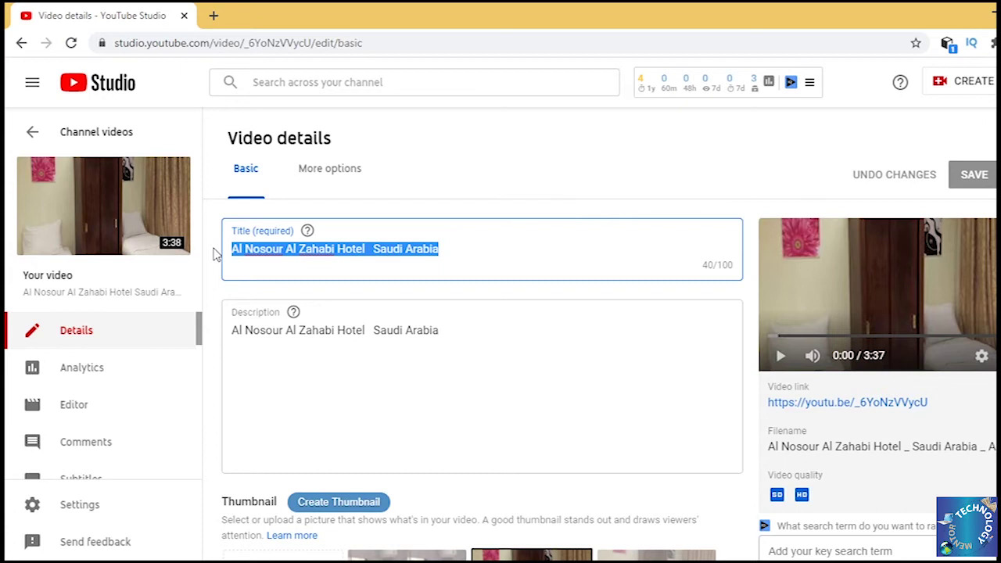
type("How ")
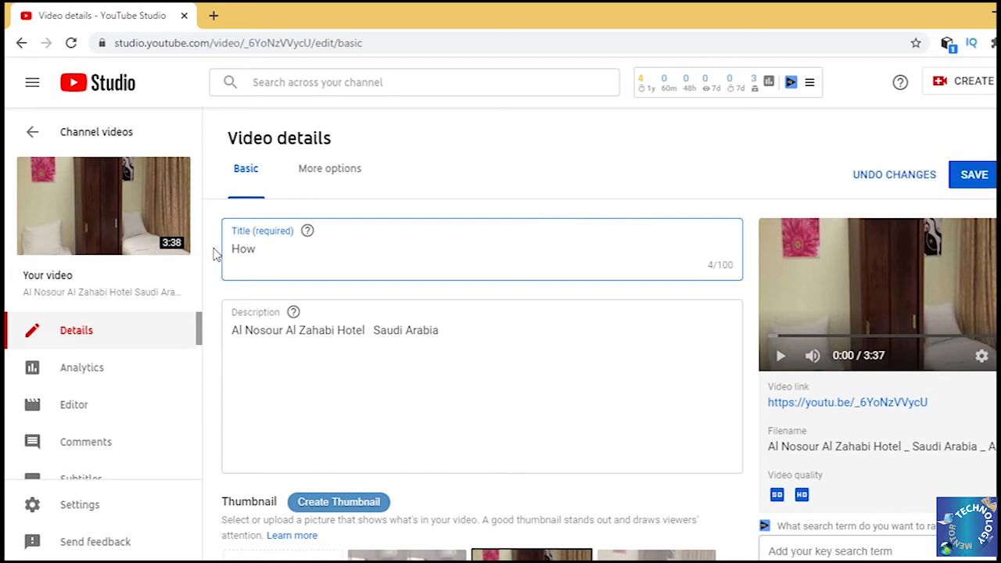
type("To Tag Youtube V")
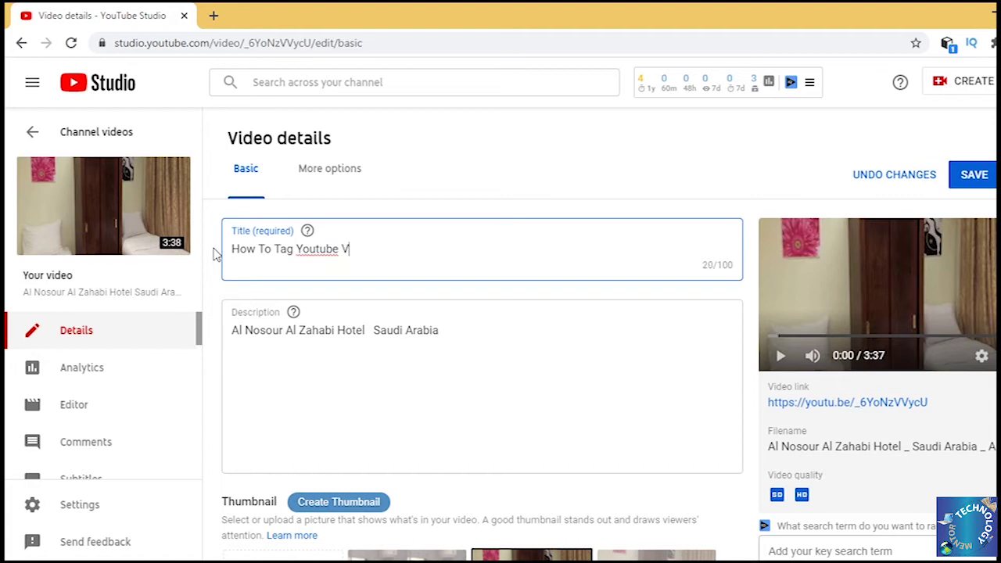
type("ideos")
key("ctrl+a")
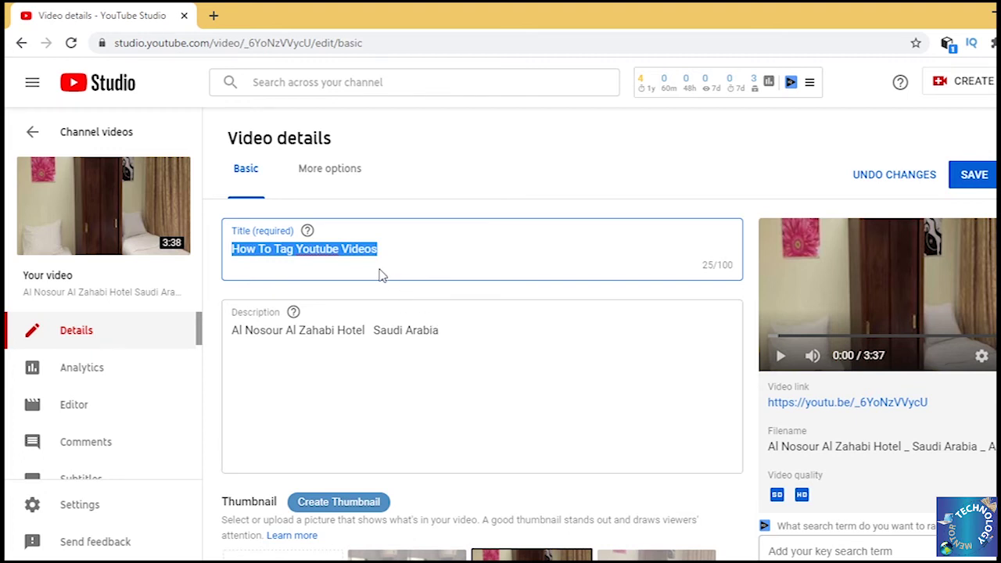
Step: Open YouTube in a new tab and try to copy the title text from the video details page
left_click(216, 17)
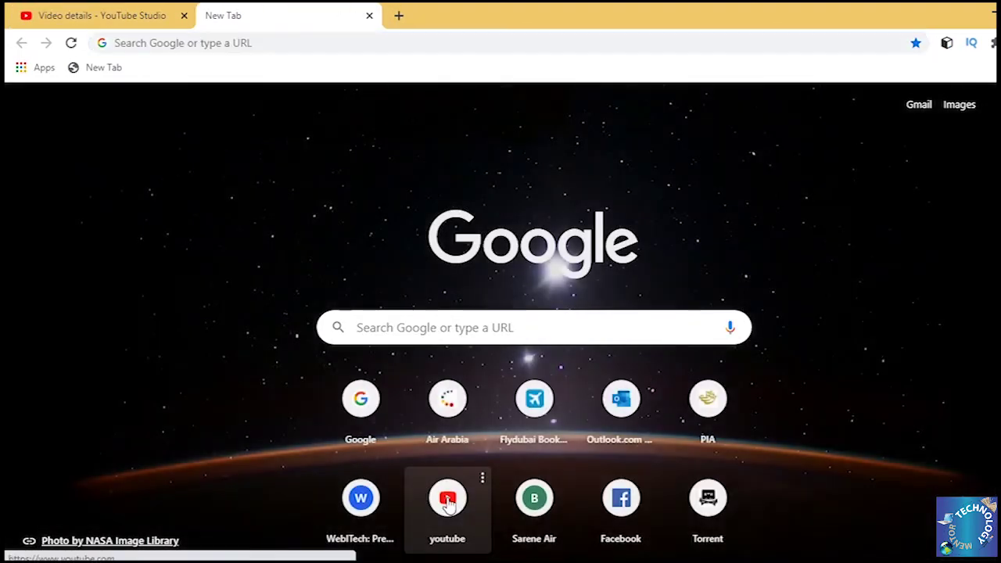
left_click(447, 500)
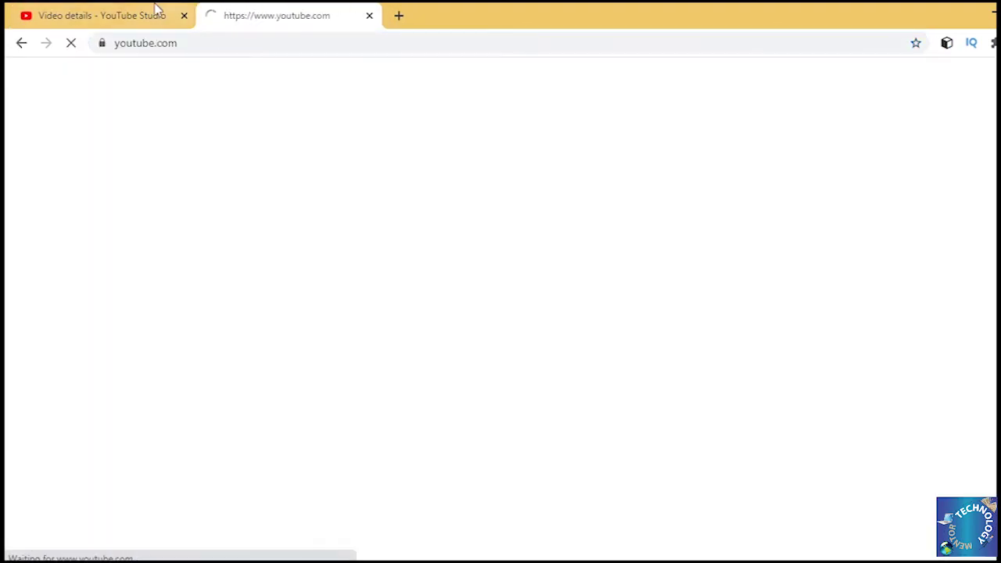
left_click(117, 11)
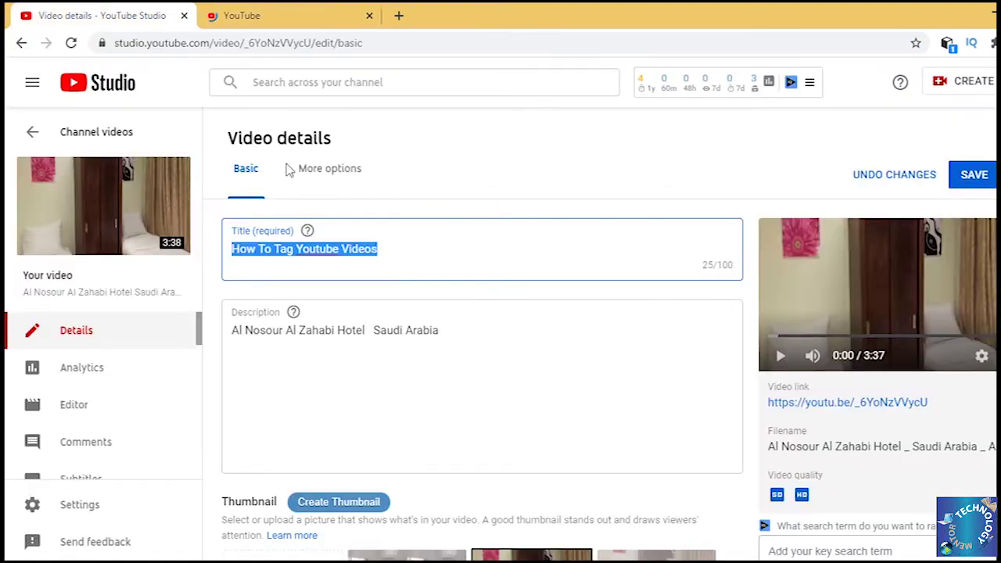
left_click(385, 250)
left_click_drag(385, 252, 230, 258)
key("ctrl+x")
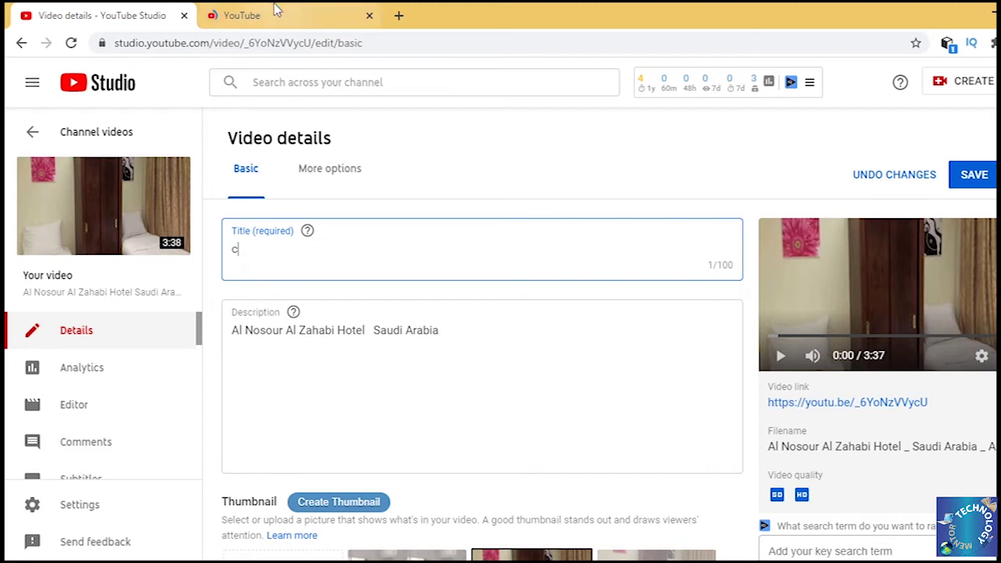
Step: Switch to the YouTube tab
left_click(275, 11)
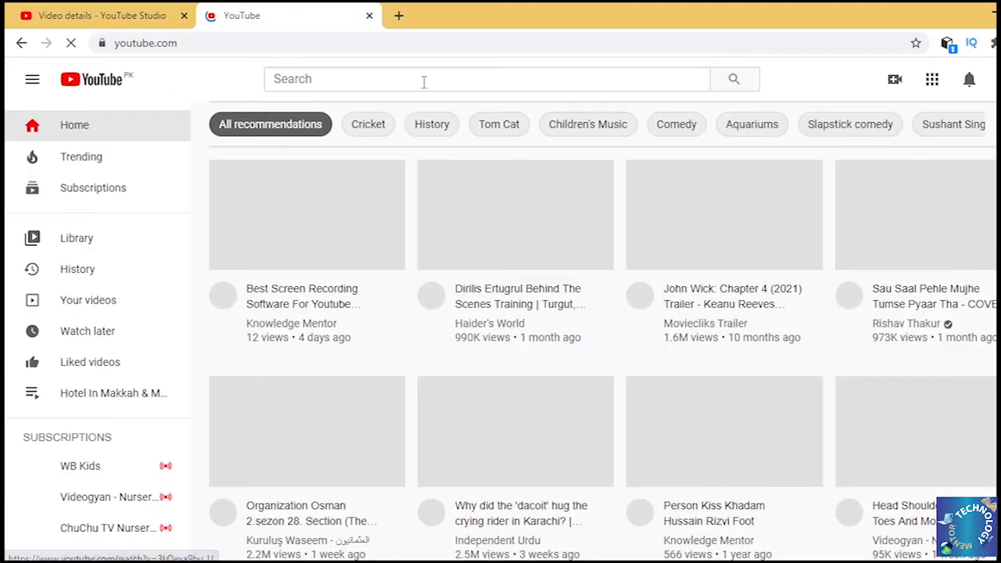
left_click(423, 81)
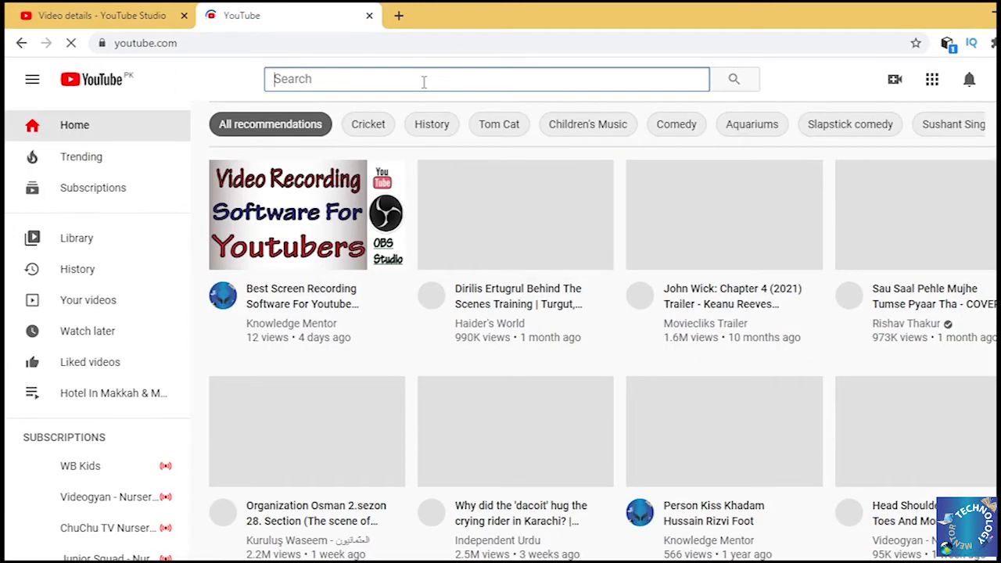
type("a")
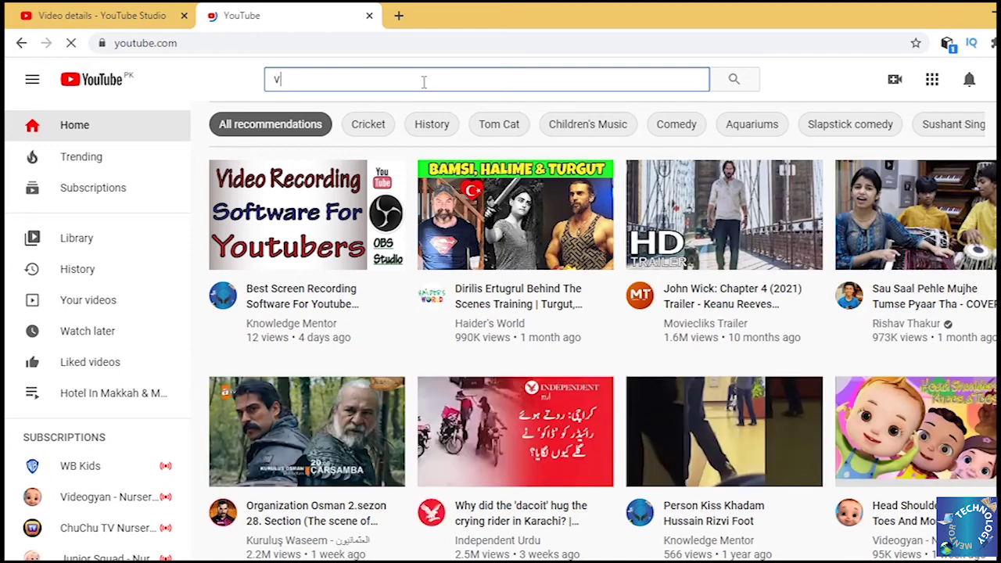
left_click_drag(423, 82, 207, 82)
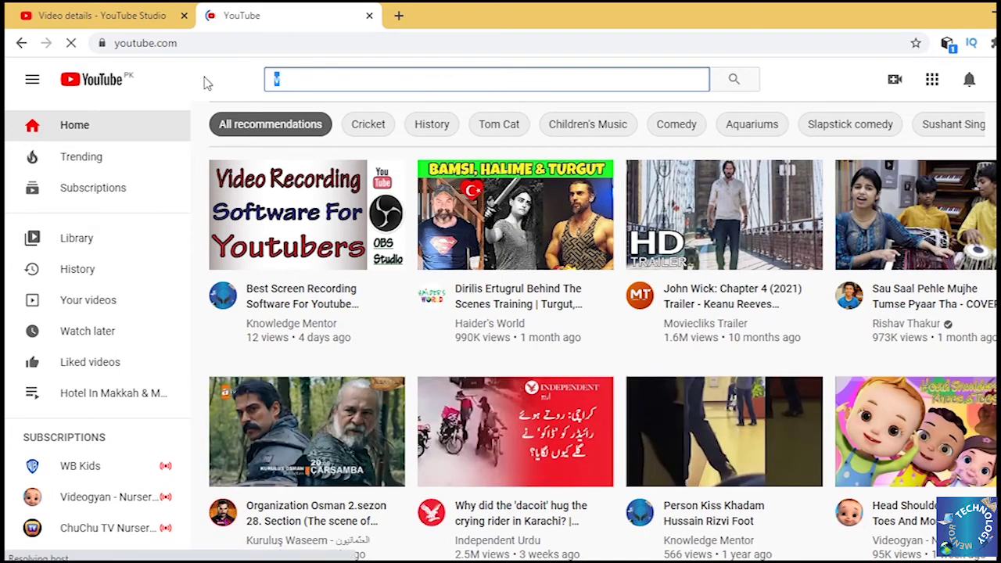
key("BackSpace")
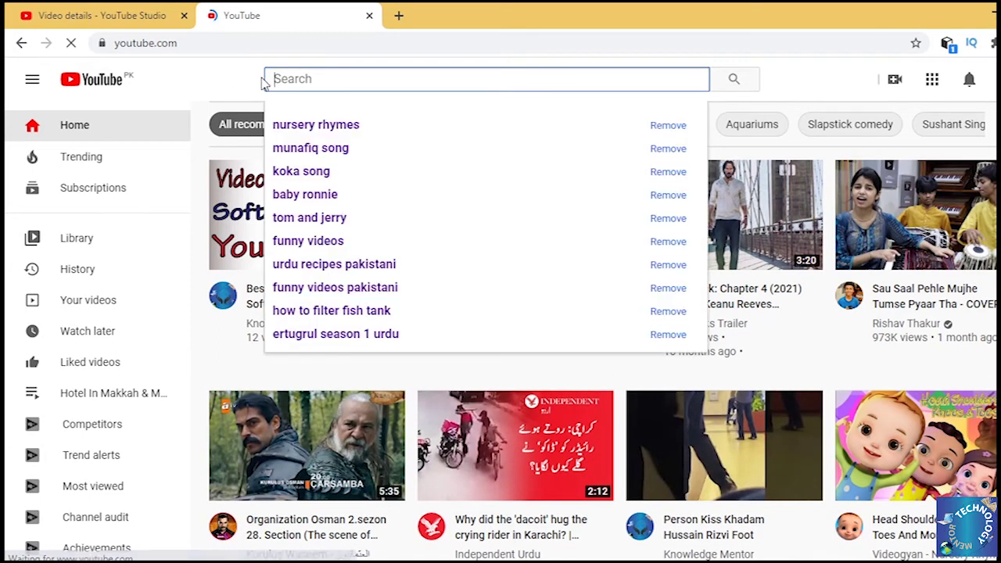
left_click(313, 40)
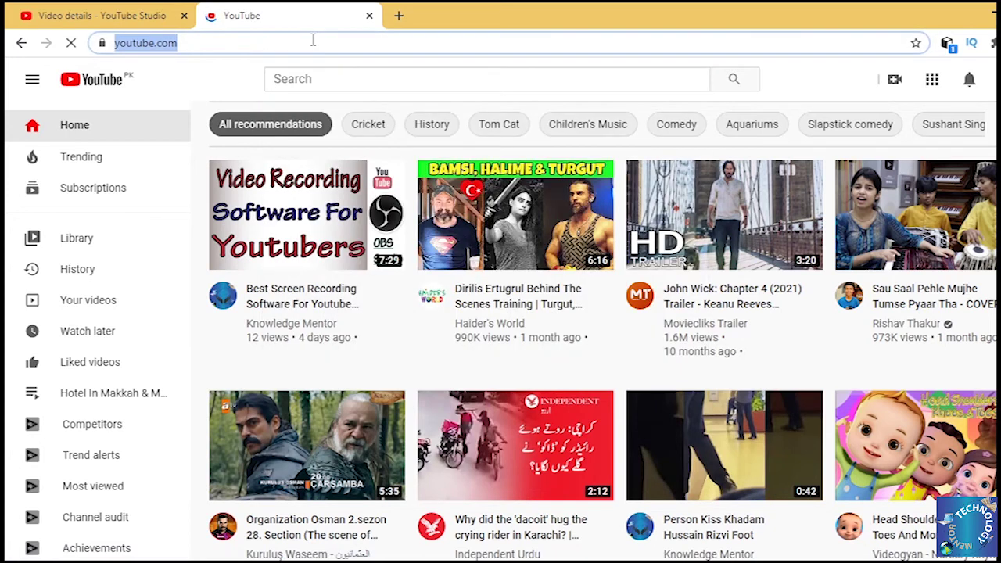
Step: Search YouTube for "how to tag youtube videos"
left_click(301, 72)
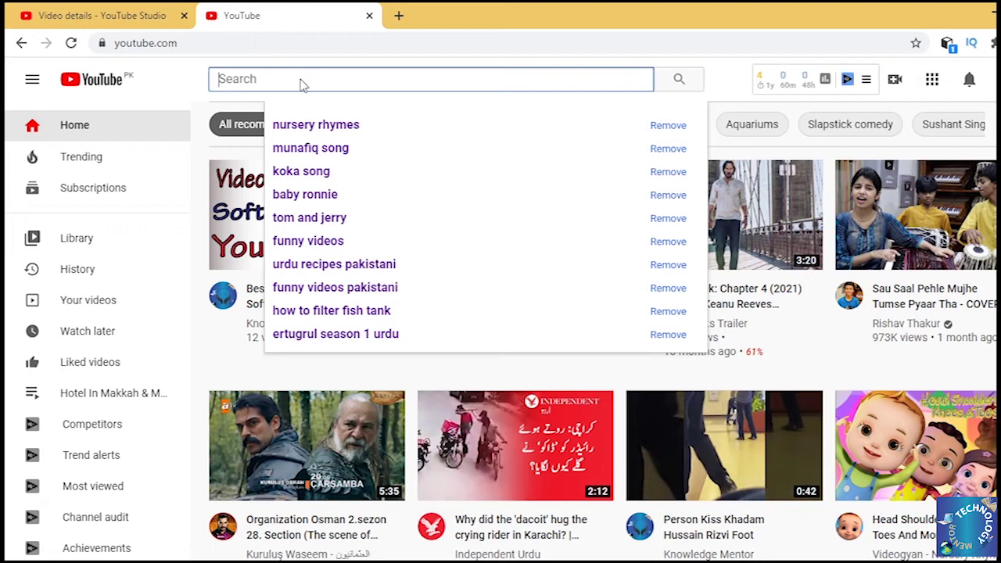
type("how")
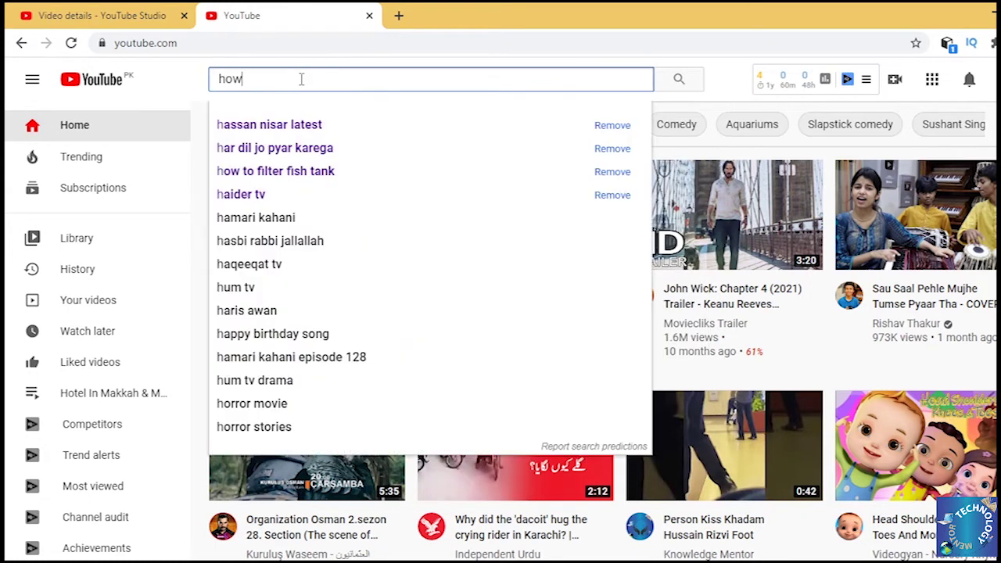
type(" to tag")
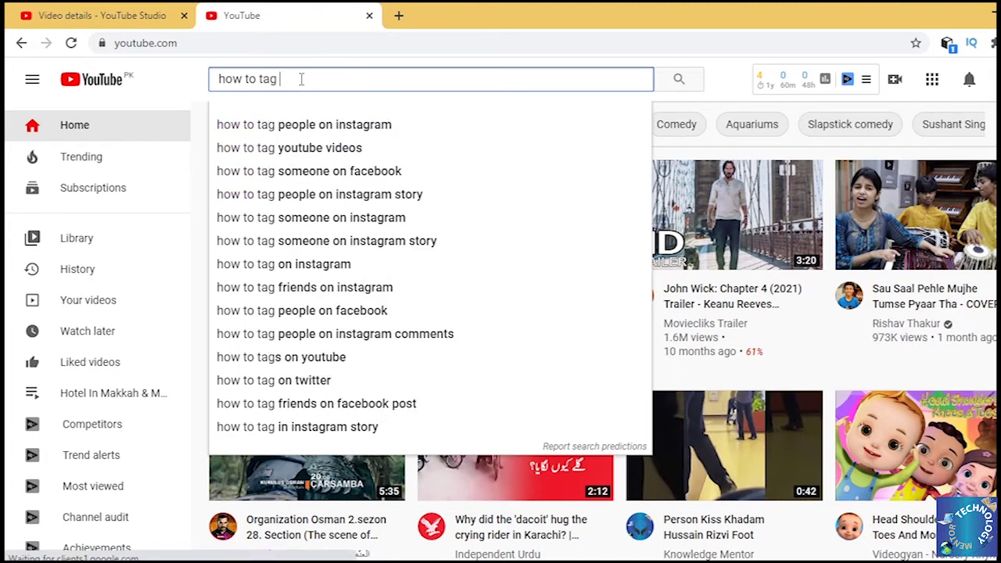
type(" youtube")
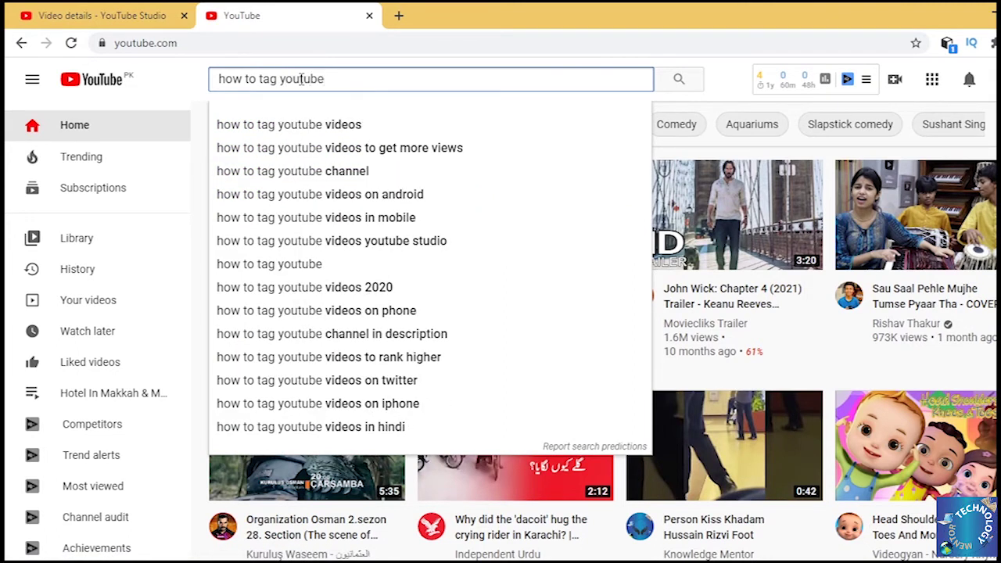
key("Down")
key("Return")
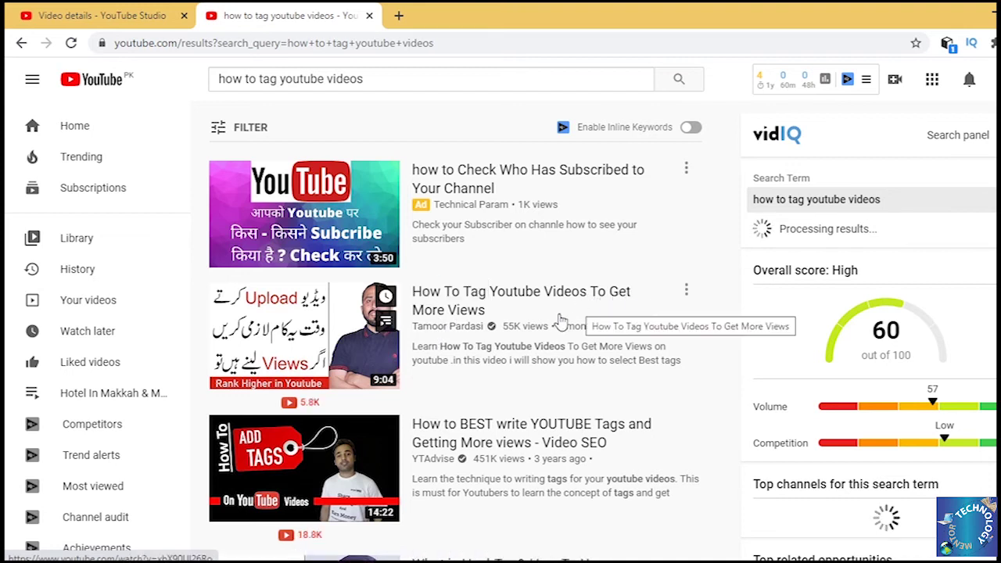
Step: Open the search result "How To Tag Youtube Videos To Get More Views" in a new tab and switch to it
scroll(559, 320, "down", 2)
scroll(532, 331, "up", 1)
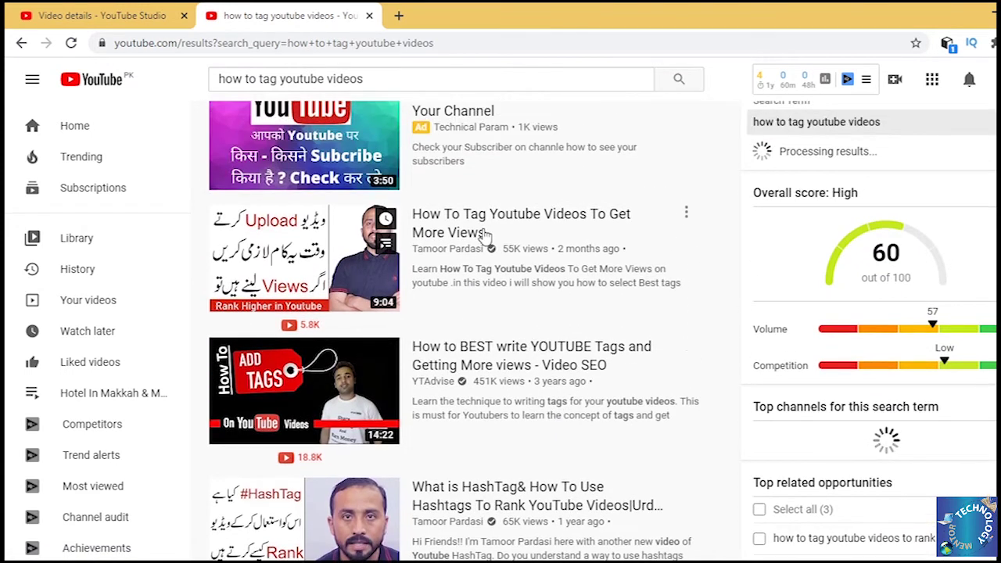
right_click(490, 214)
left_click(540, 225)
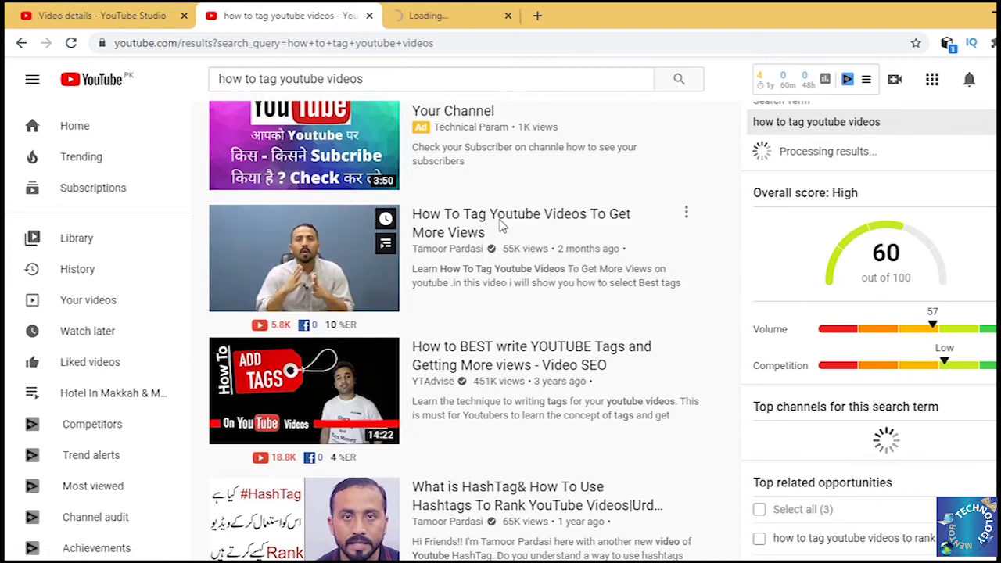
left_click(488, 9)
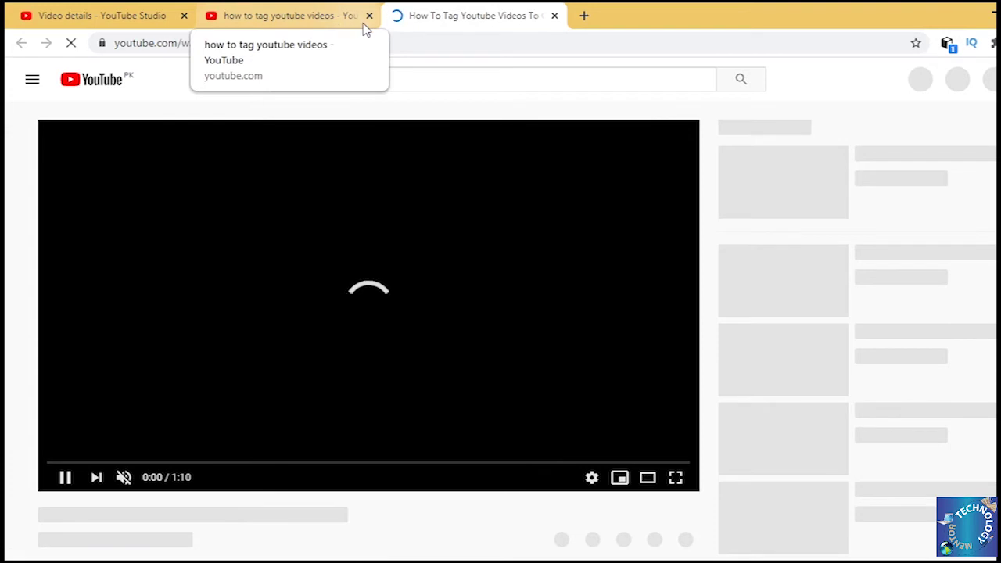
Step: Set the video's title to "How to tag youtube videos" on the video details page and return to the opened video
left_click(142, 9)
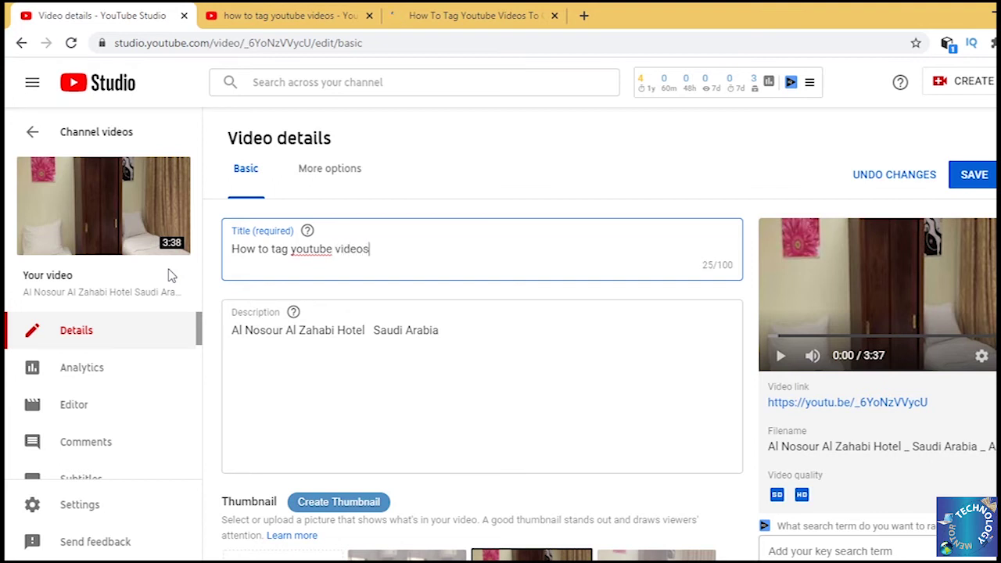
left_click(485, 15)
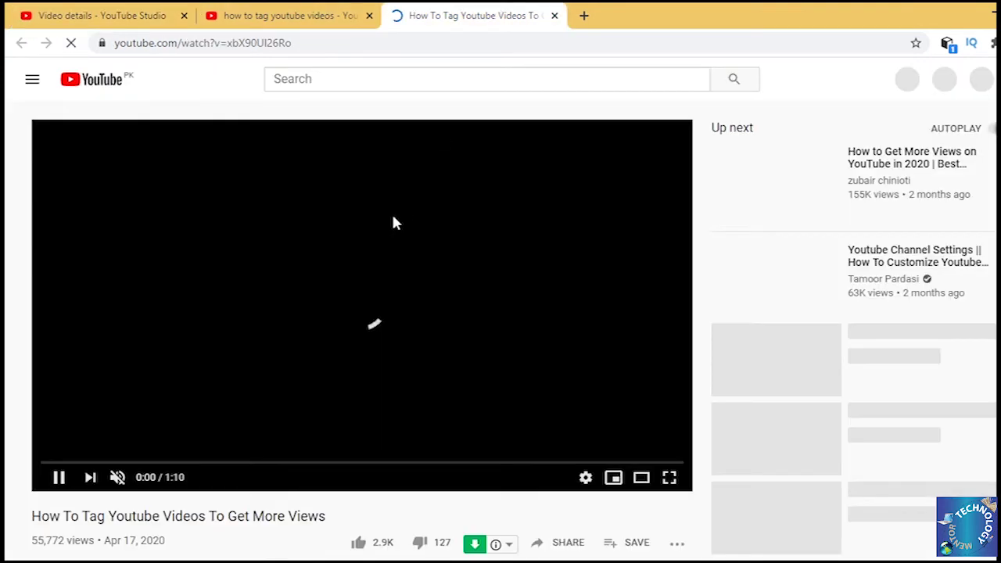
Step: Skip the ads before the opened video and examine its vidIQ scores, channel statistics and video tags
left_click(610, 419)
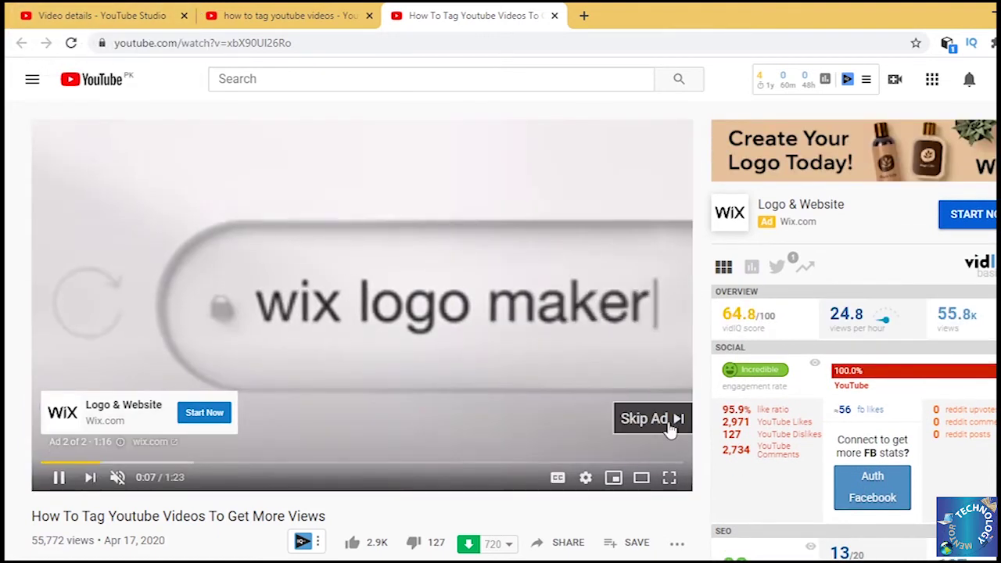
left_click(653, 419)
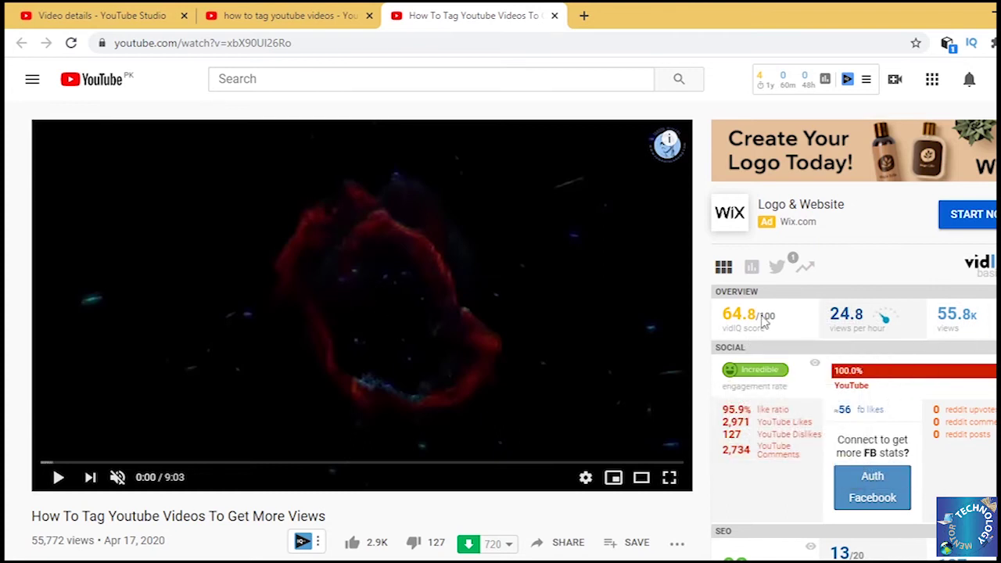
scroll(814, 367, "down", 4)
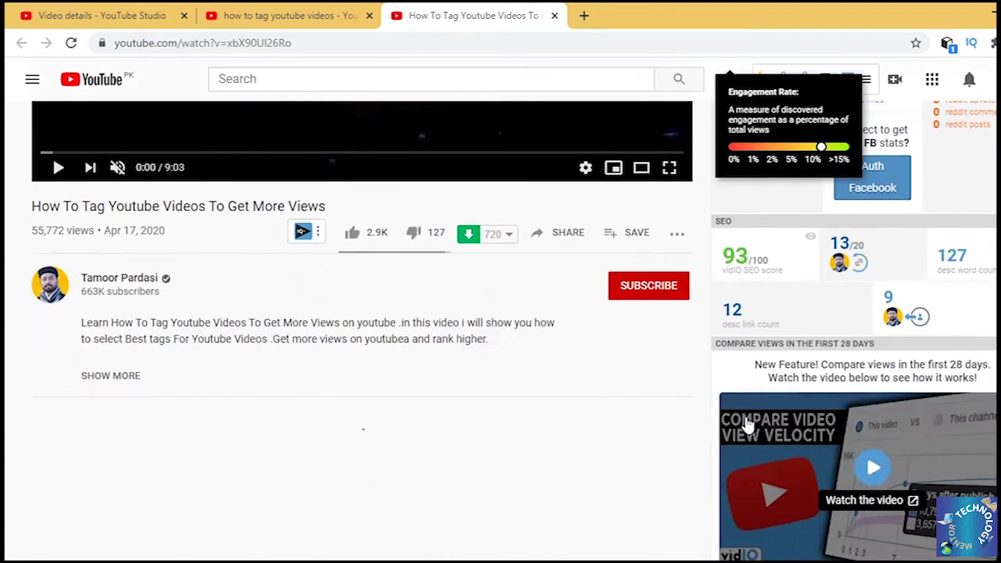
scroll(834, 404, "down", 15)
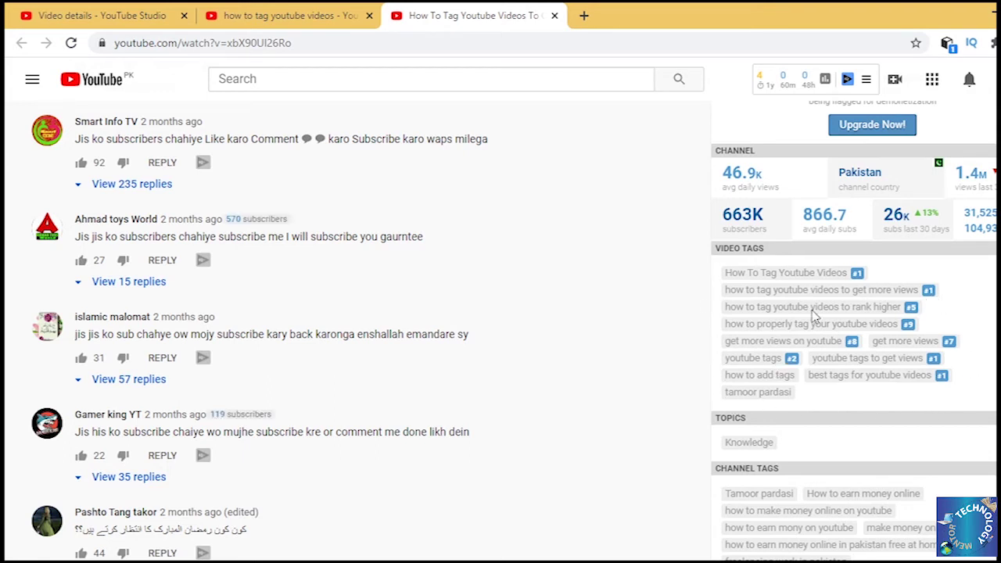
Step: Replace the hotel tags on the video details page with "How To Tag Youtube Videos", copied from the opened video's tag list
left_click_drag(853, 275, 729, 279)
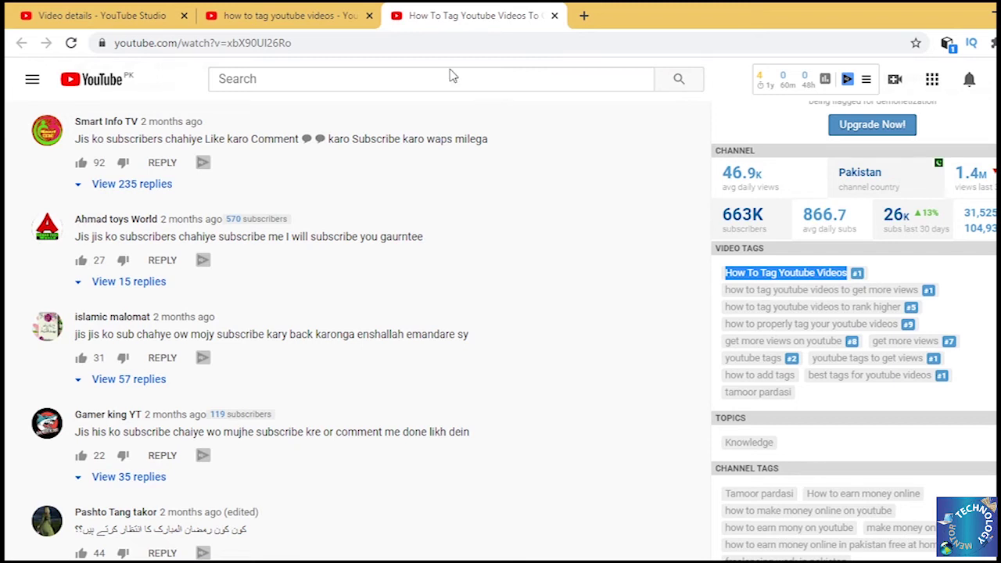
left_click(139, 10)
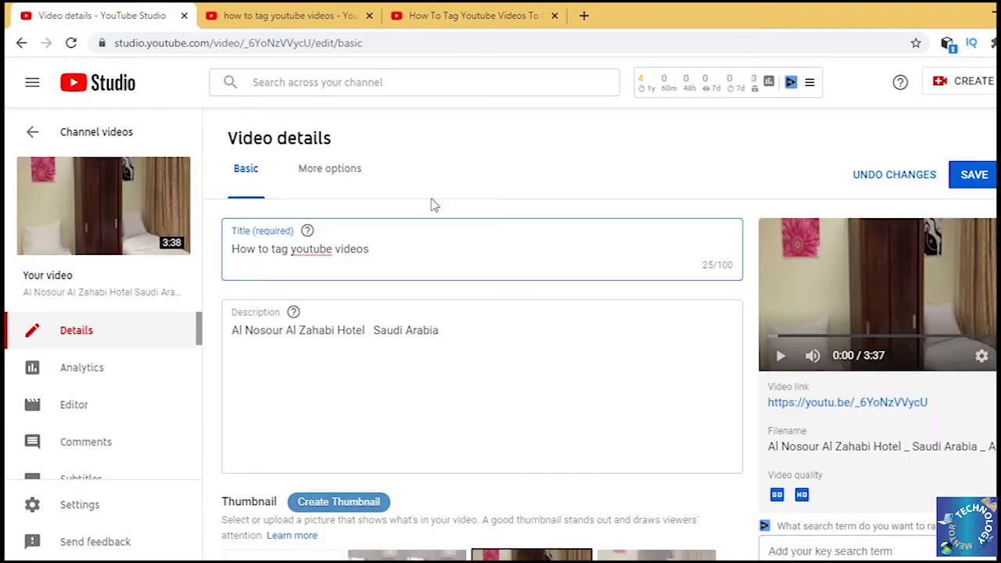
scroll(420, 372, "down", 8)
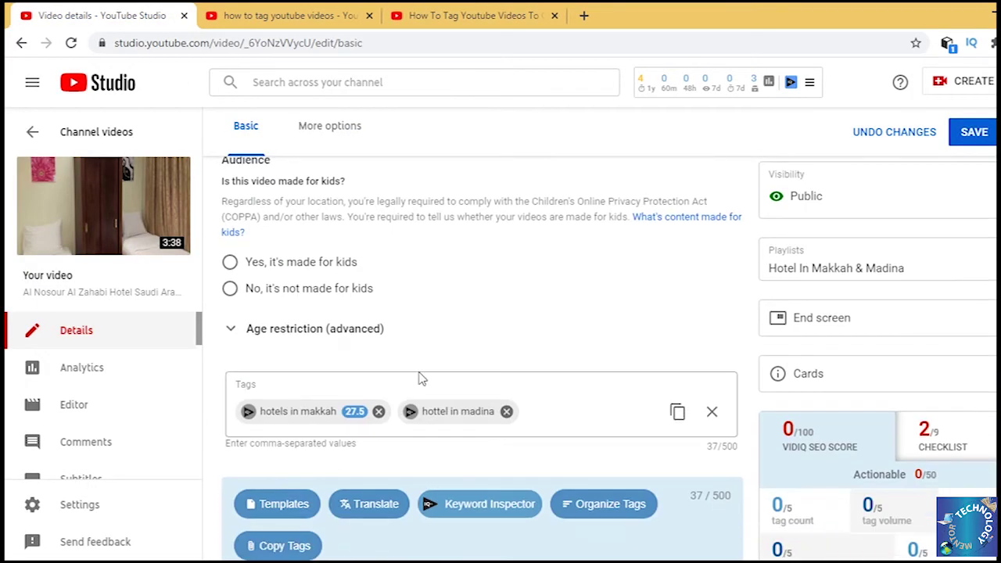
scroll(419, 378, "down", 1)
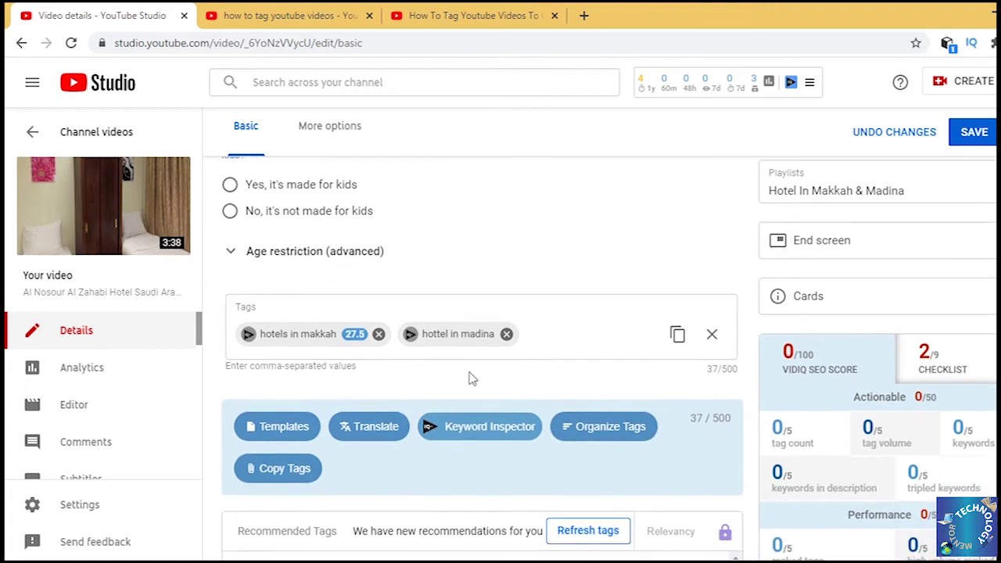
left_click(379, 334)
left_click(344, 335)
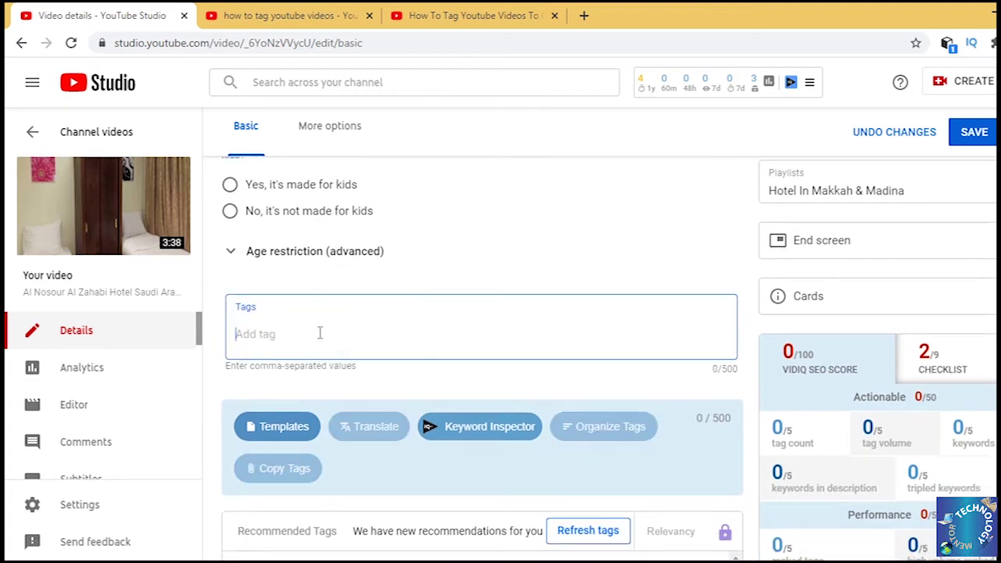
type("How To Tag Youtube Videos")
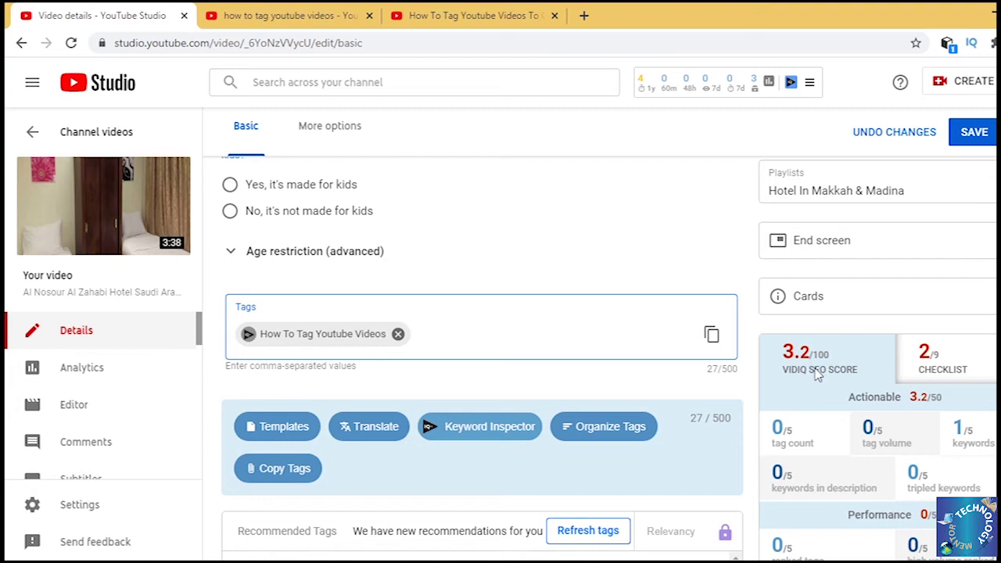
Step: Copy the opened video's tag "how to tag youtube videos to get more views" and add it to the tags on the video details page
left_click(467, 9)
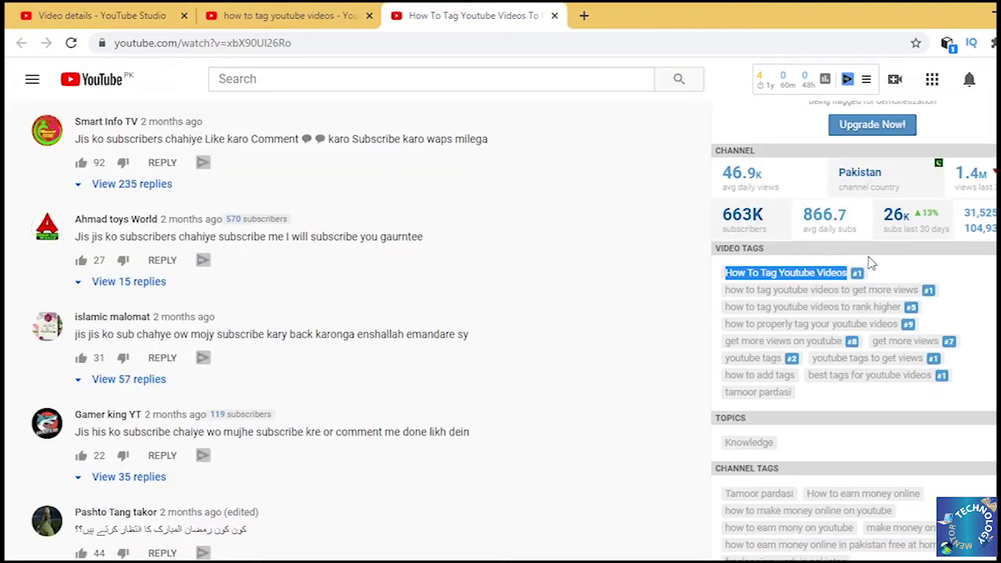
left_click_drag(920, 291, 723, 302)
key("ctrl+c")
left_click(724, 306)
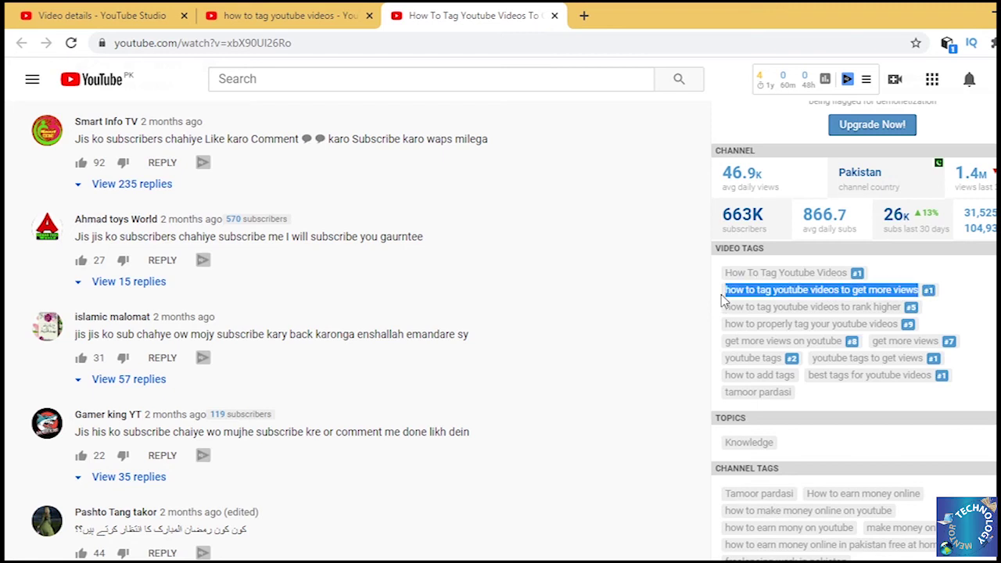
left_click(142, 7)
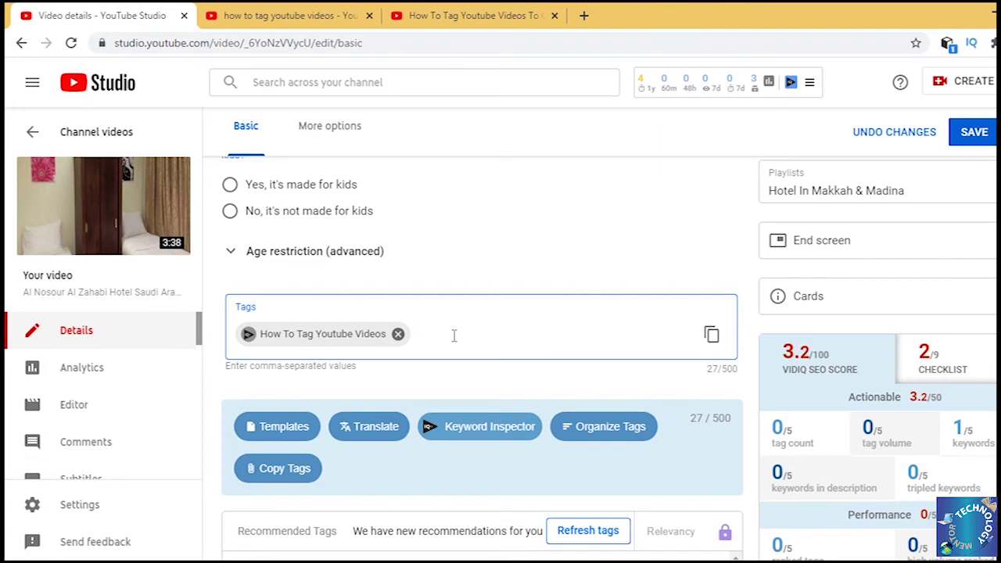
key("ctrl+v")
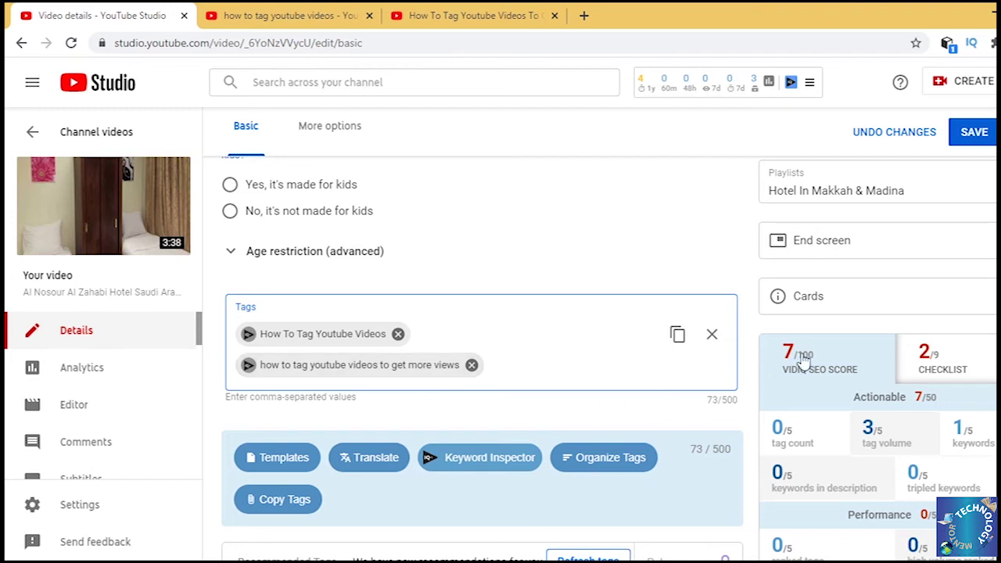
Step: Copy "how to tag youtube videos to rank higher#5" from the opened video's tag list and add it as a tag on the video details page
left_click(470, 16)
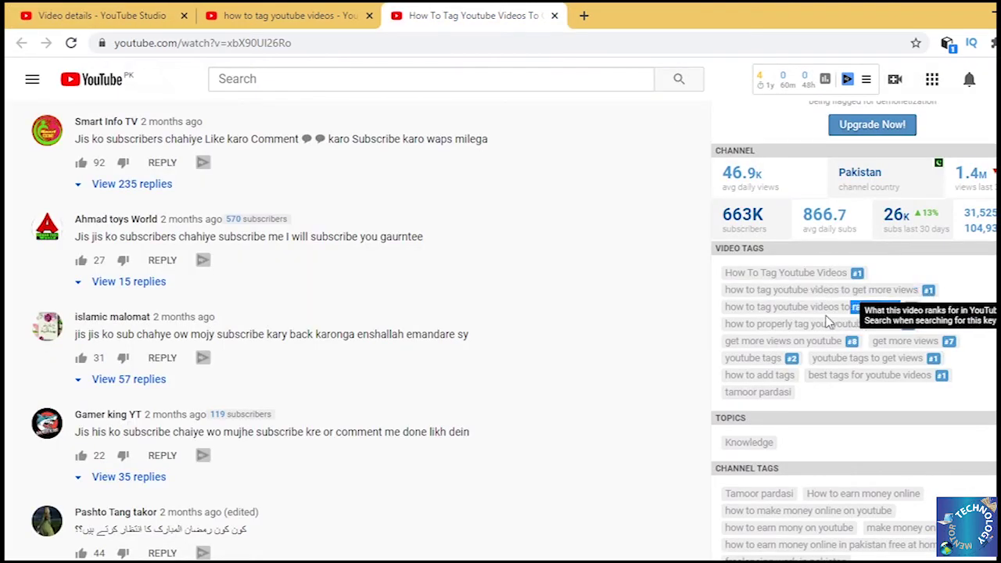
left_click_drag(753, 324, 726, 324)
mouse_move(916, 308)
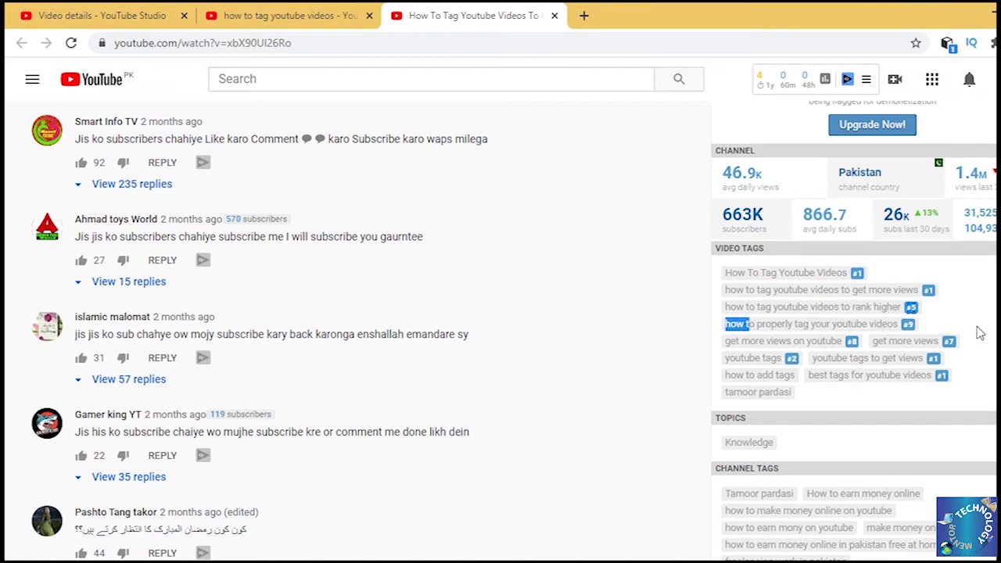
left_click_drag(912, 310, 726, 315)
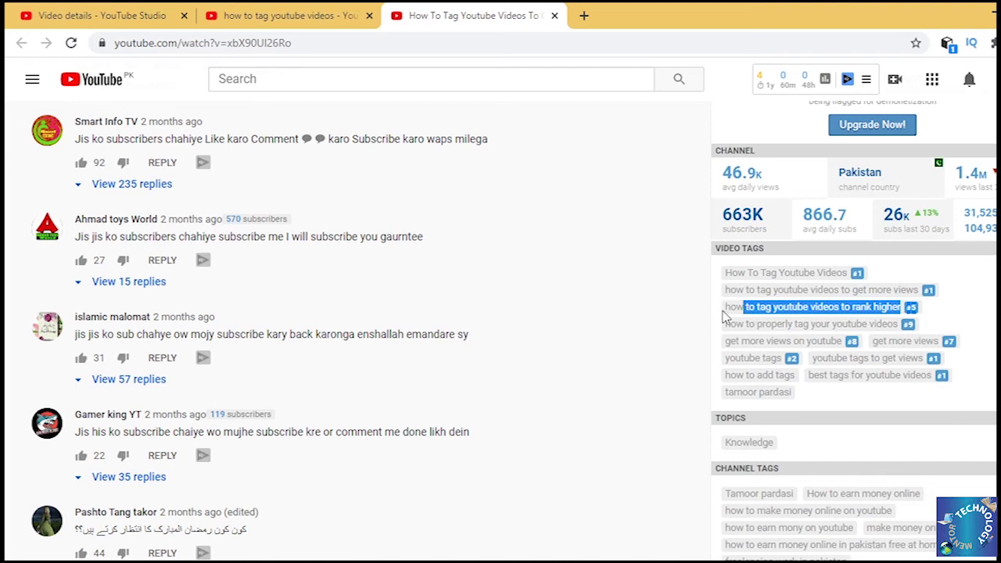
left_click(102, 15)
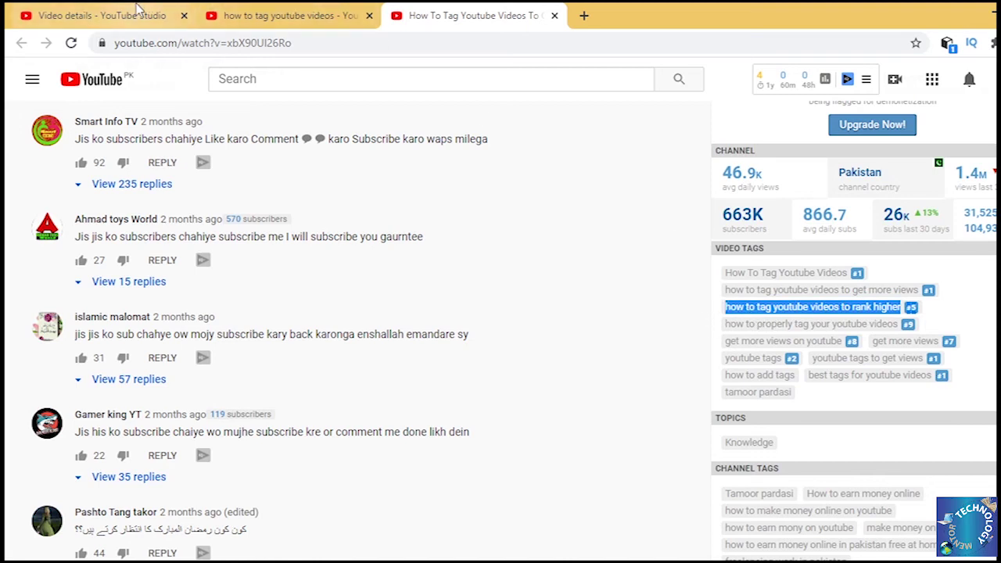
type("how to tag youtube videos to rank higher#5")
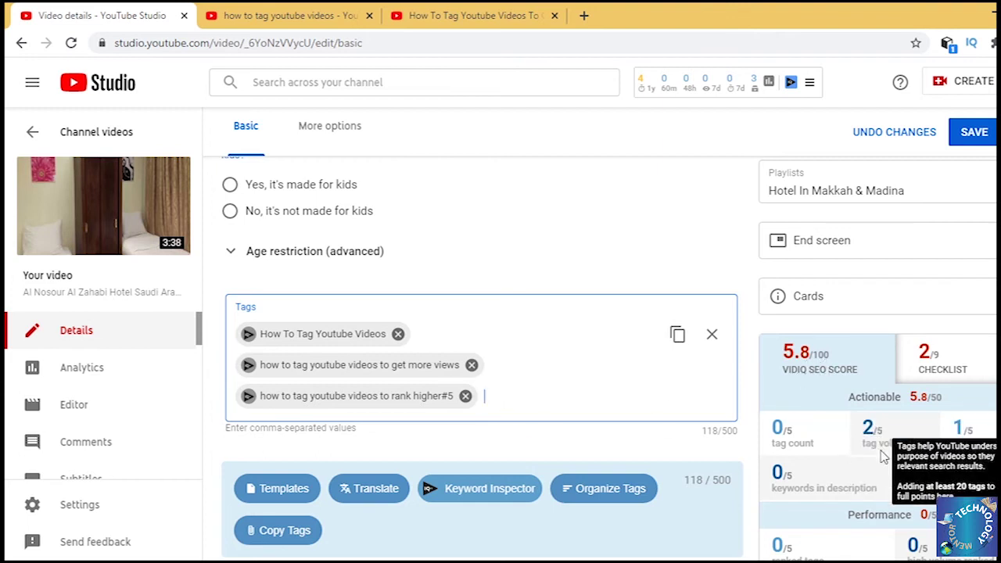
Step: Replace the tag "how to tag youtube videos to rank higher#5" with "how to tag youtube videos to rank higher"
left_click(465, 396)
left_click(517, 355)
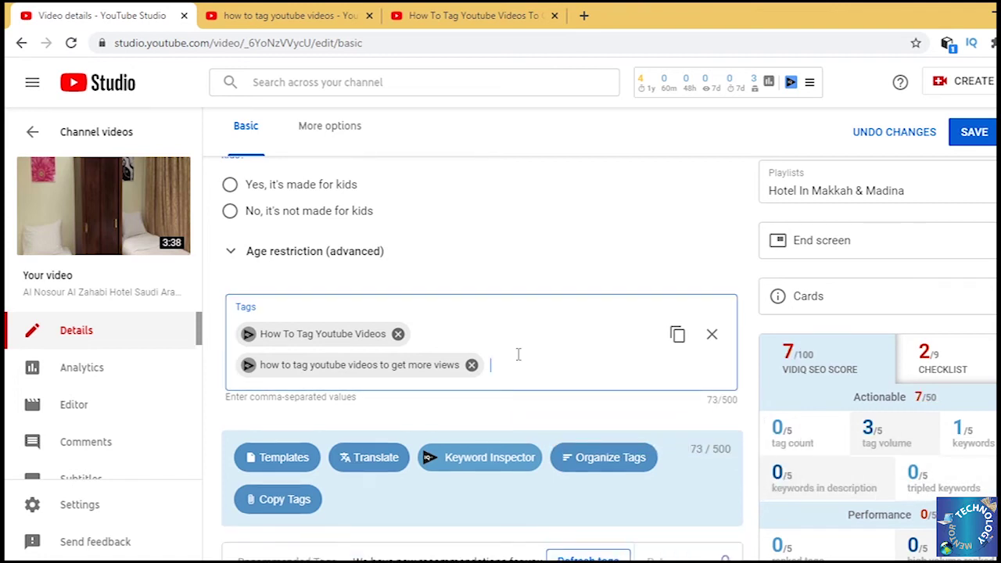
key("ctrl+z")
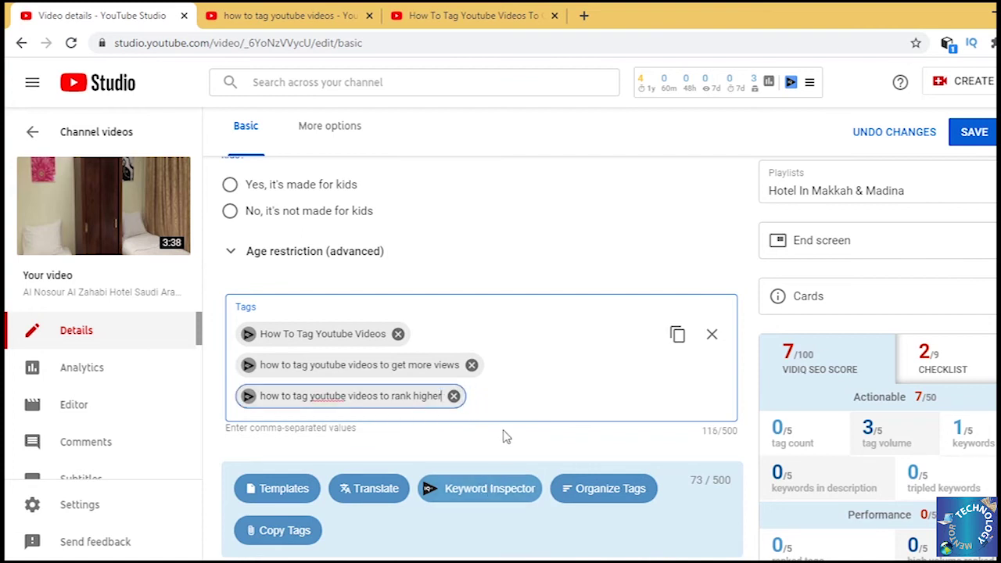
left_click(491, 389)
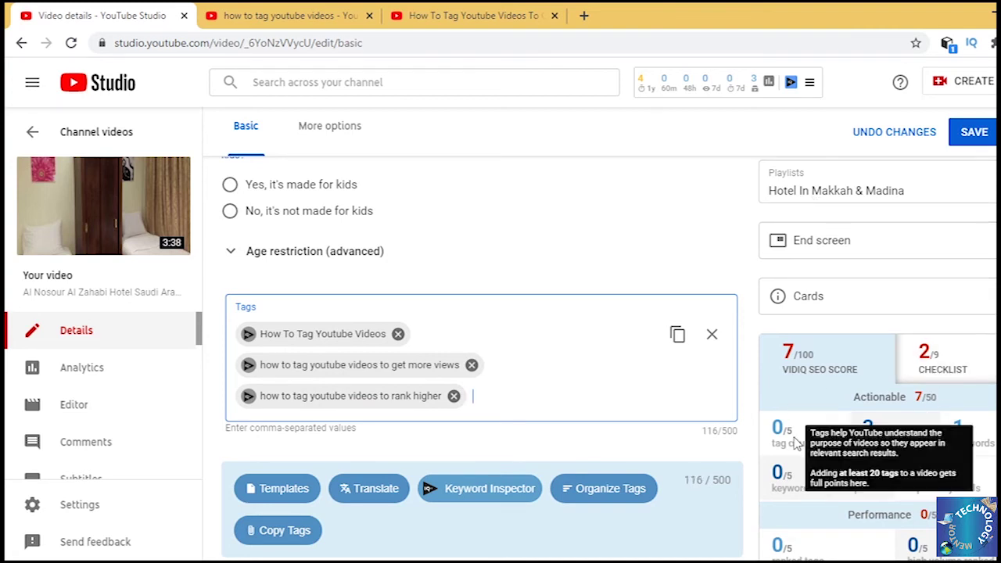
Step: Copy "how to properly tag your youtube videos" from the opened video's vidIQ keyword results and add it as a tag on the video details page
left_click(444, 11)
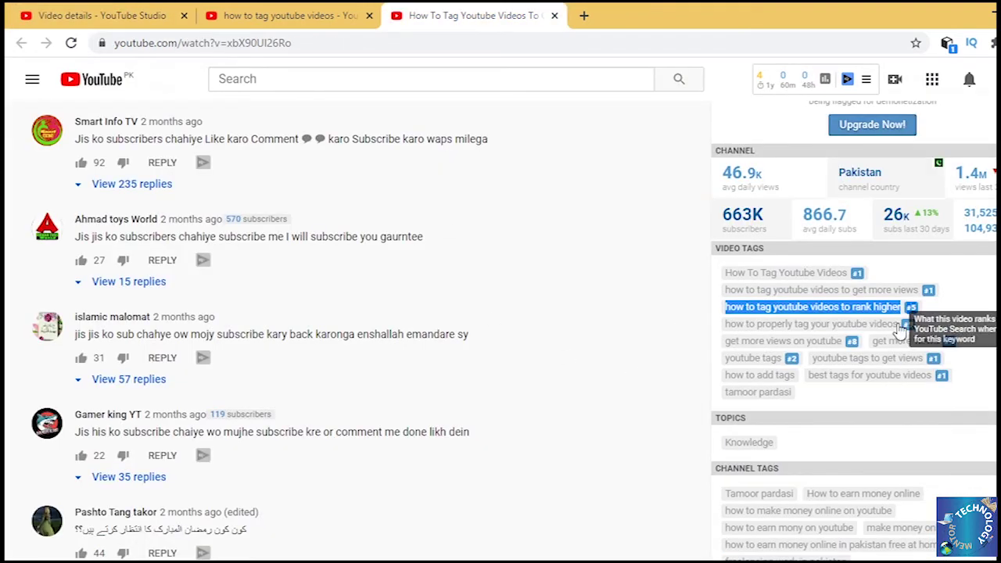
left_click_drag(900, 324, 746, 328)
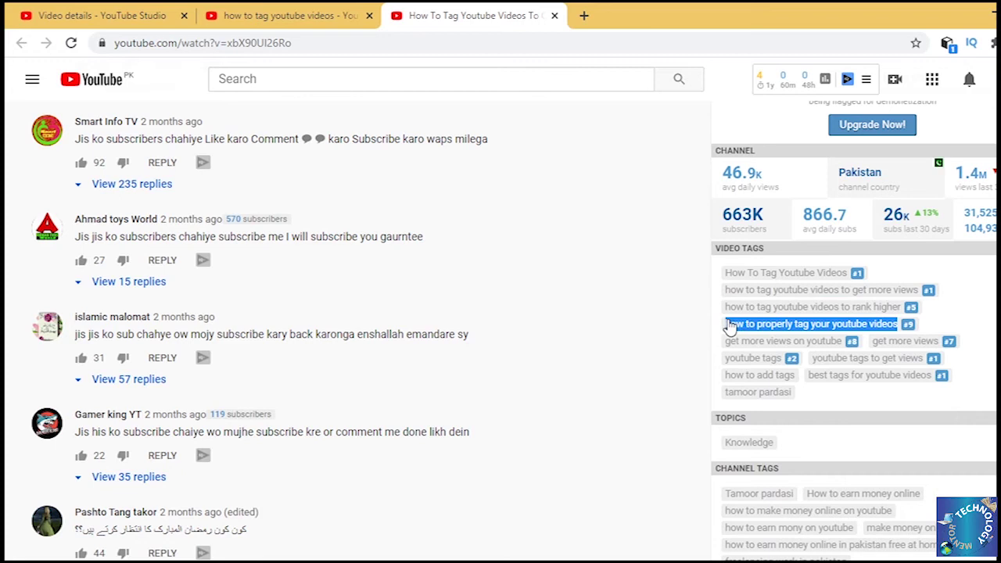
left_click(727, 327)
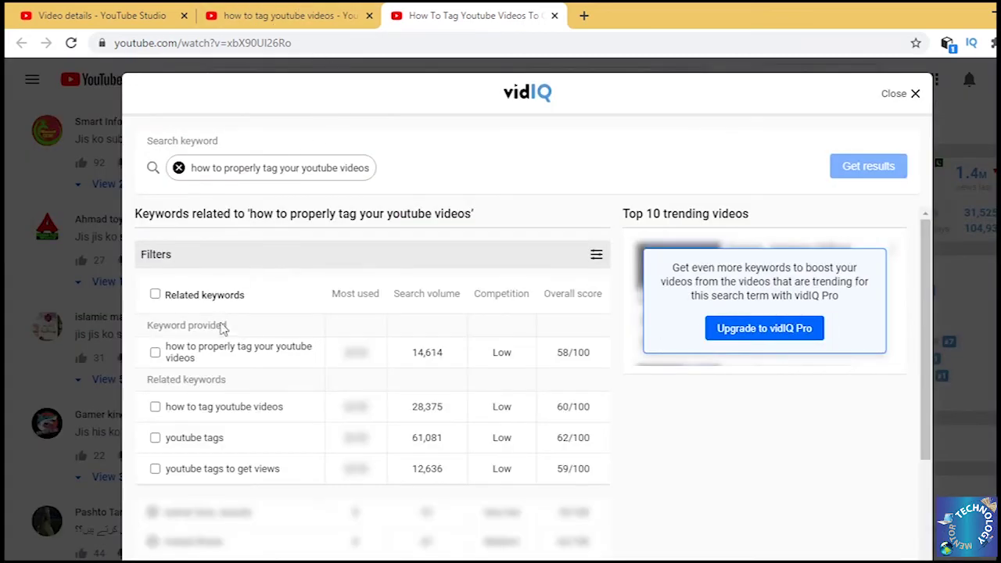
left_click_drag(204, 365, 169, 352)
key("ctrl+c")
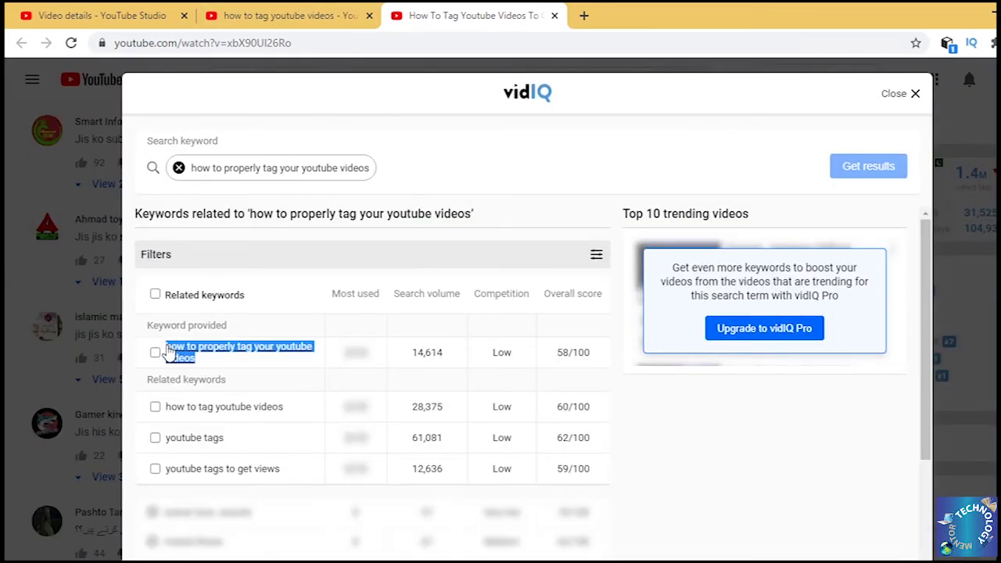
left_click(909, 94)
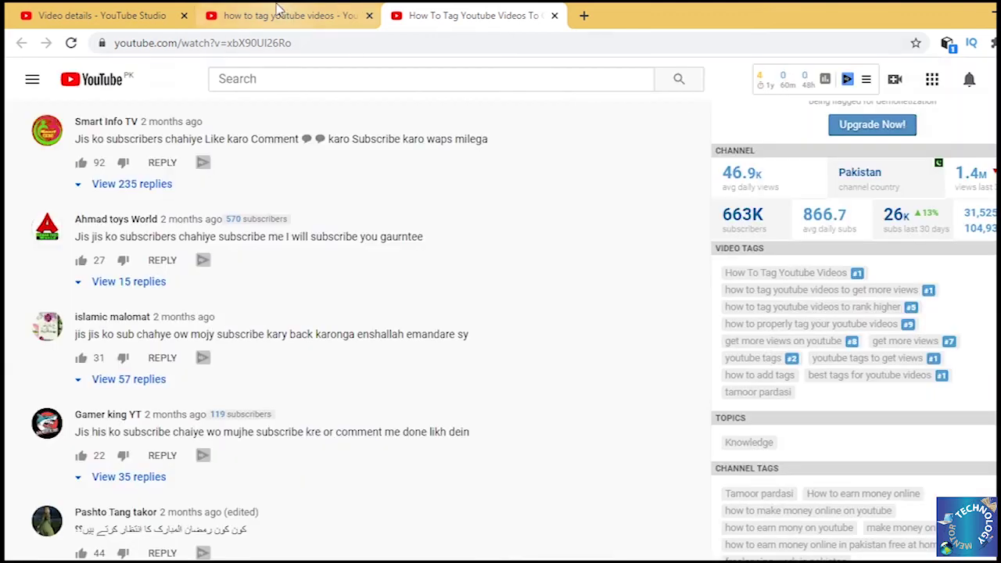
left_click(278, 14)
left_click(102, 15)
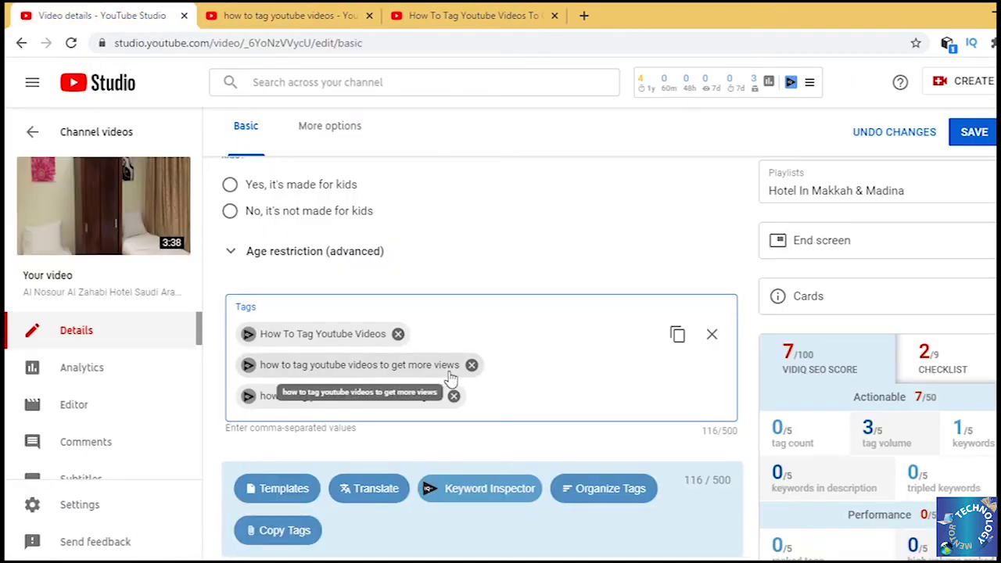
key("ctrl+v")
key("Return")
Step: Close the "how to tag youtube videos" search results page and review the vidIQ SEO score on the video details page
left_click(365, 23)
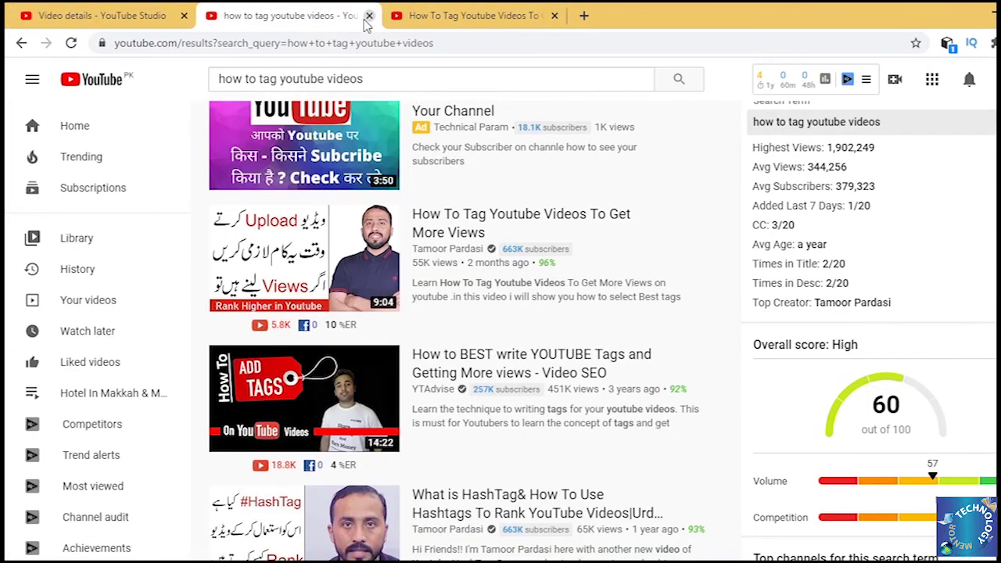
left_click(369, 15)
left_click(112, 13)
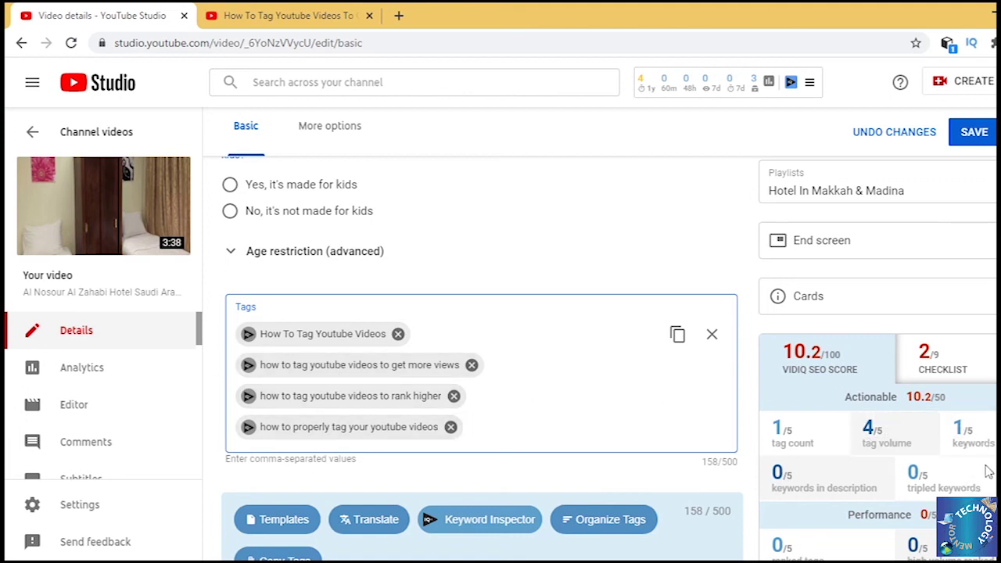
scroll(912, 469, "down", 2)
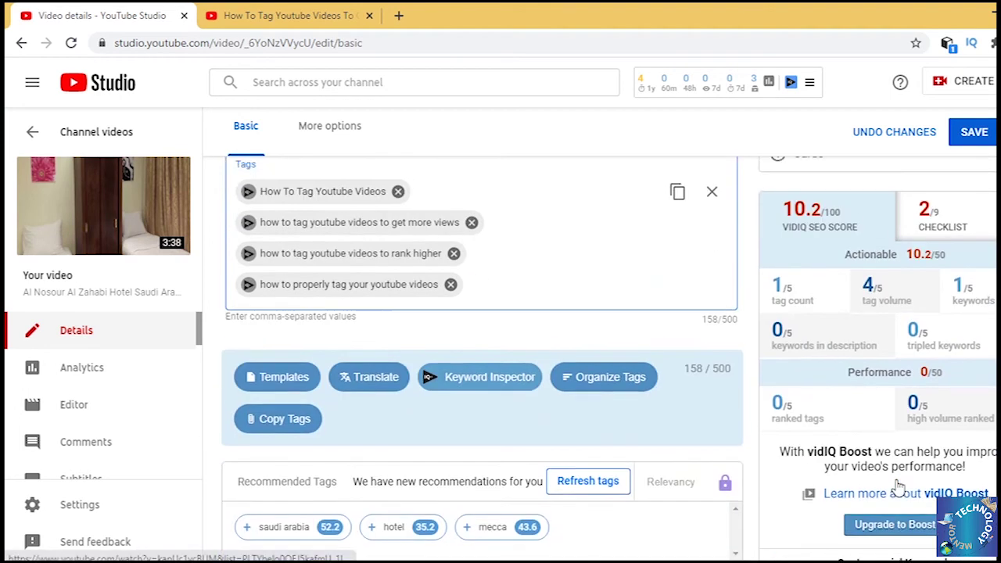
scroll(772, 503, "up", 2)
Step: Look up the opened video's tag "get more views on youtube" in vidIQ and add that keyword to the tags on the video details page
left_click(289, 10)
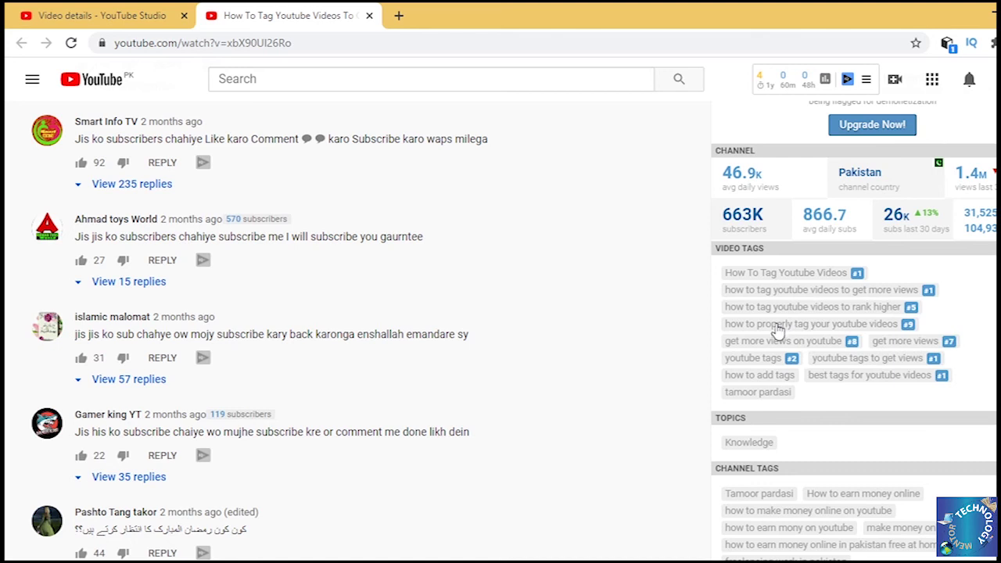
left_click(812, 348)
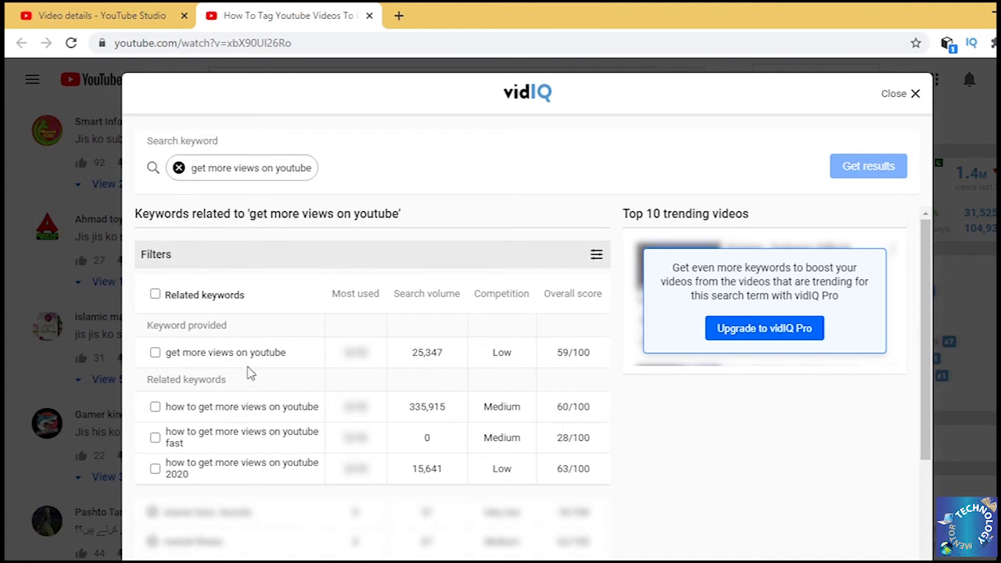
left_click_drag(291, 356, 172, 365)
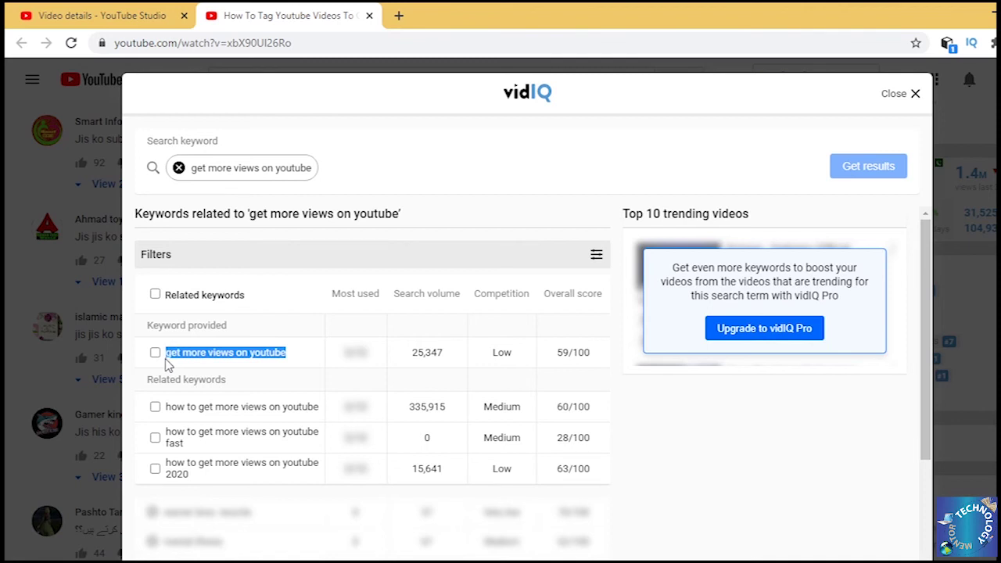
left_click(78, 9)
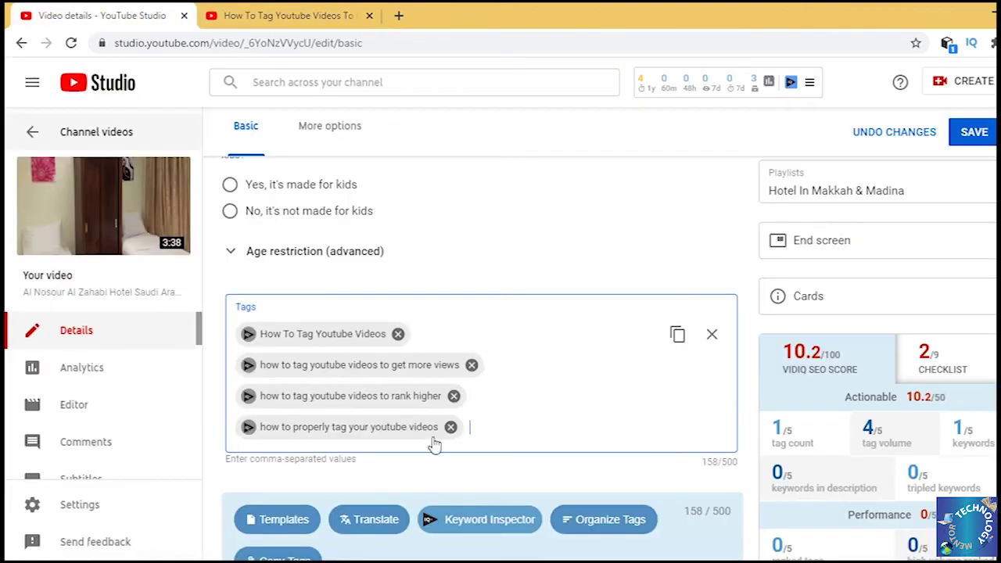
type("get more views on youtube")
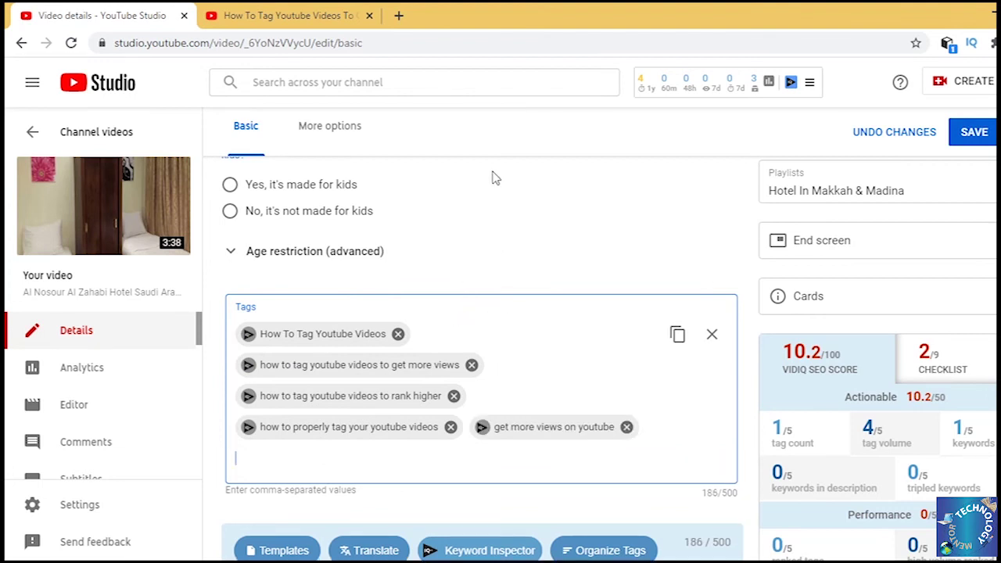
Step: Copy the related keyword "how to get more views on youtube" from the vidIQ results and add it as a tag on the video details page
left_click(356, 15)
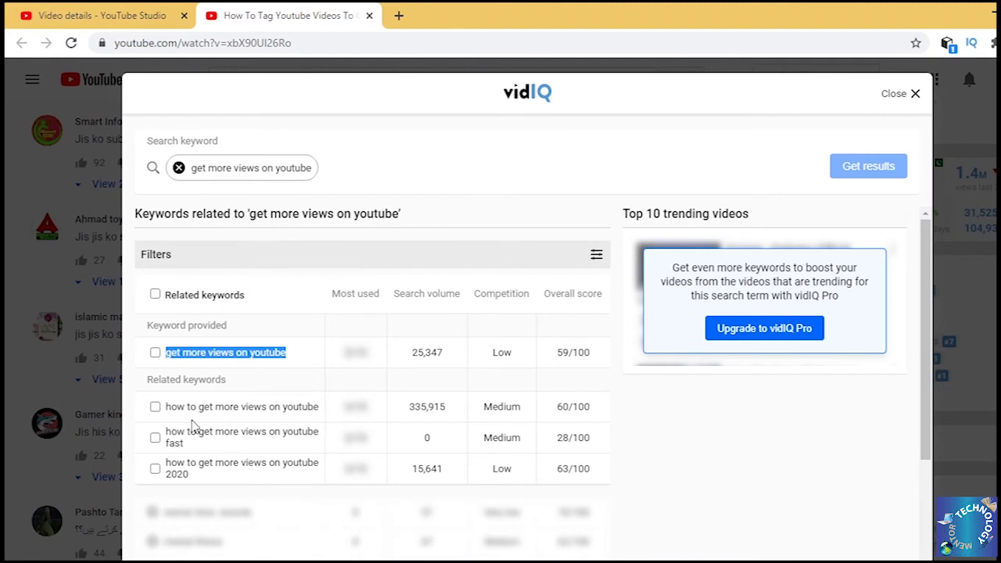
left_click_drag(332, 413, 167, 417)
key("ctrl+c")
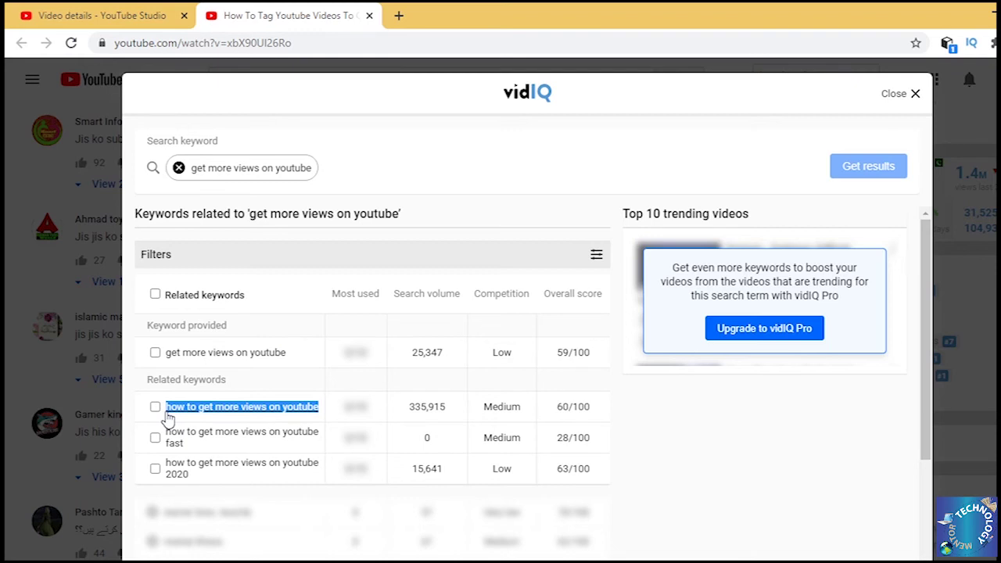
left_click(126, 11)
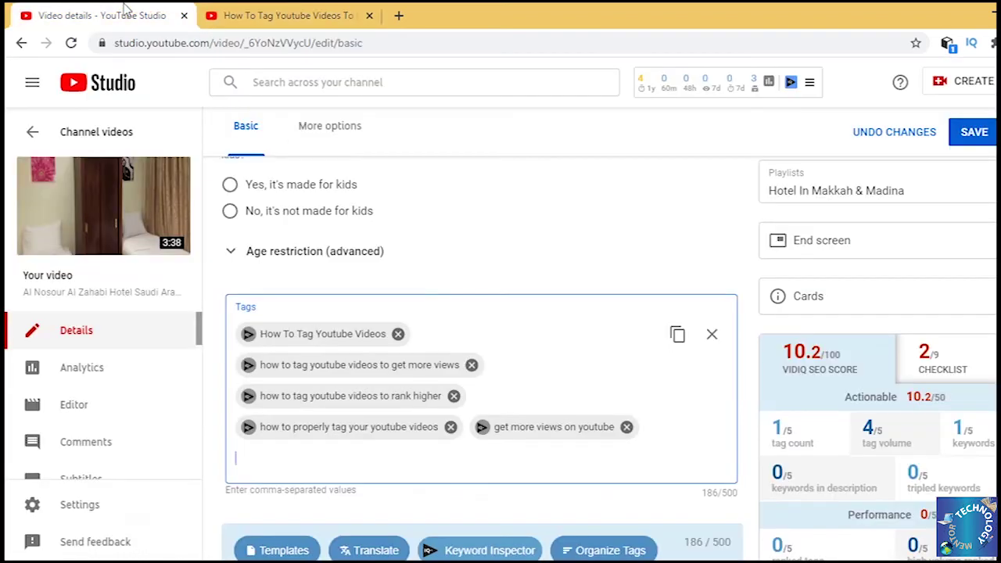
key("ctrl+v")
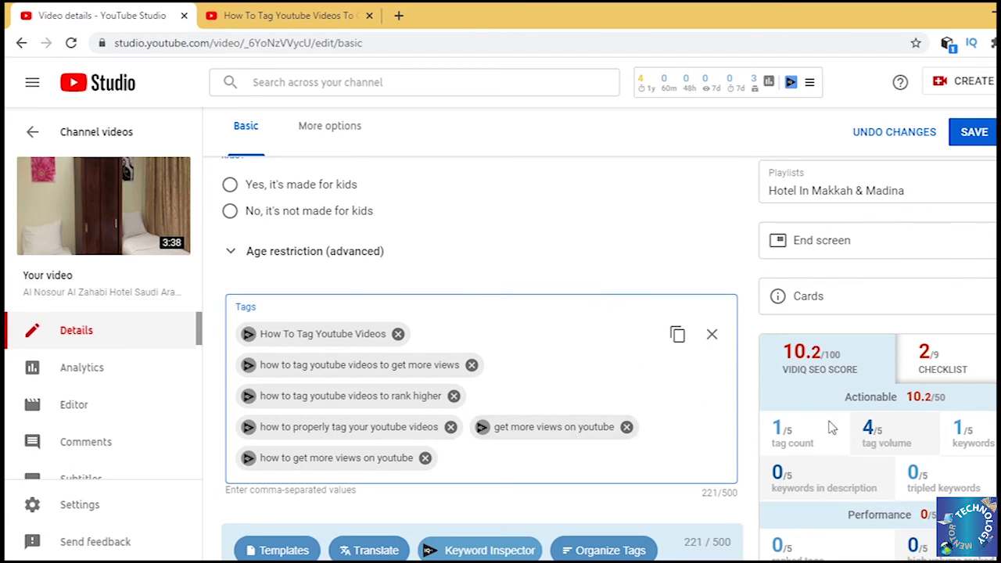
Step: View the vidIQ keywords related to "how to get more views on youtube 2020" and close the keyword results
left_click(313, 15)
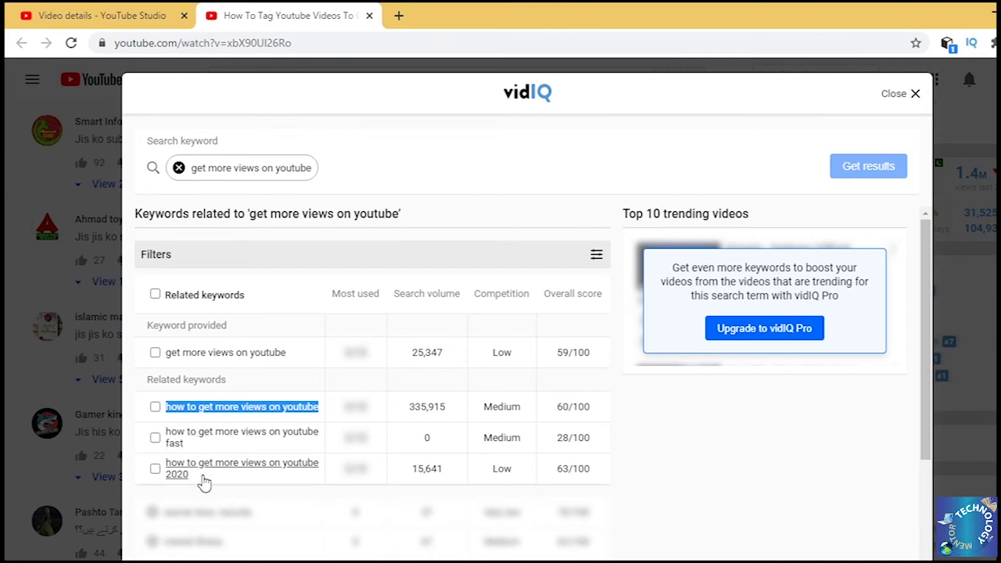
left_click_drag(191, 477, 168, 468)
left_click(168, 468)
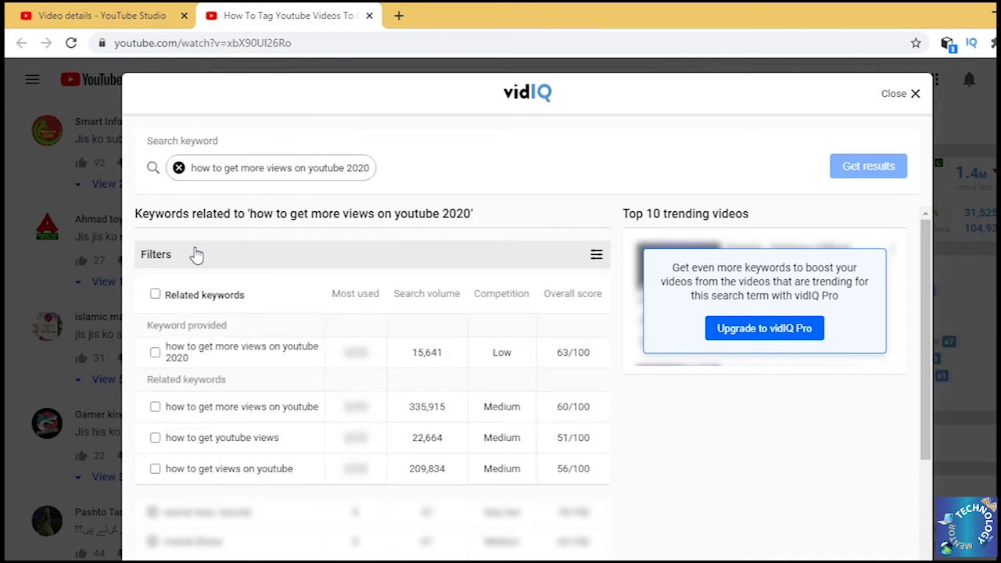
left_click(900, 92)
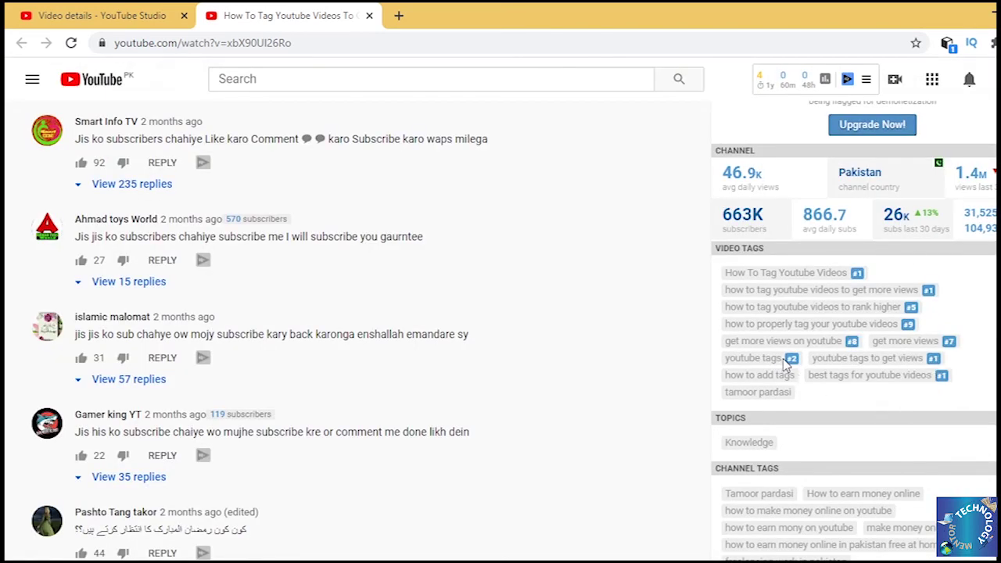
Step: Copy "youtube tags" from the opened video's tag list and add it as a tag on the video details page
left_click_drag(784, 359, 727, 371)
key("ctrl+c")
left_click(140, 9)
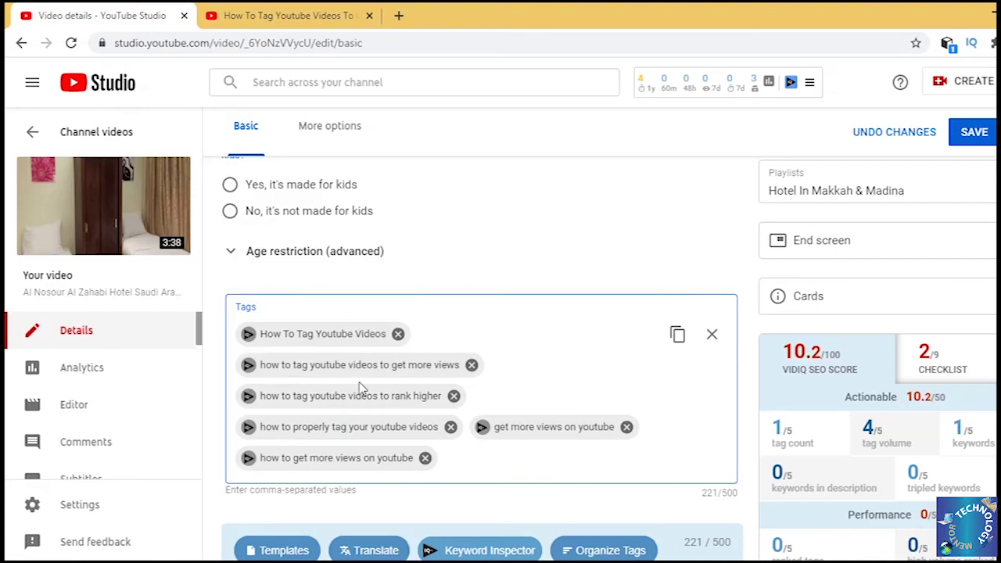
key("ctrl+v")
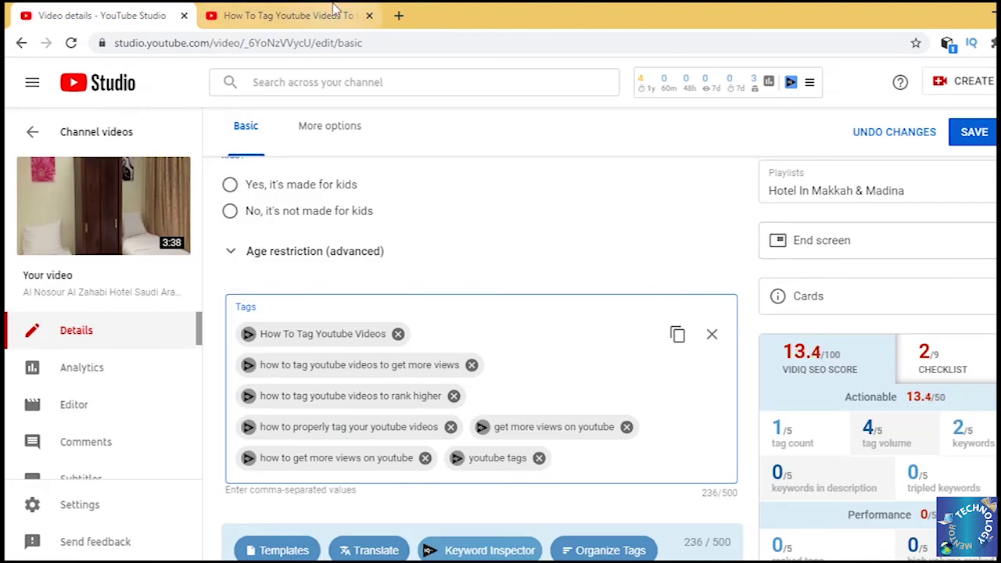
Step: Copy the opened video's tag "get more views" and add it to the tags on the video details page
left_click(340, 15)
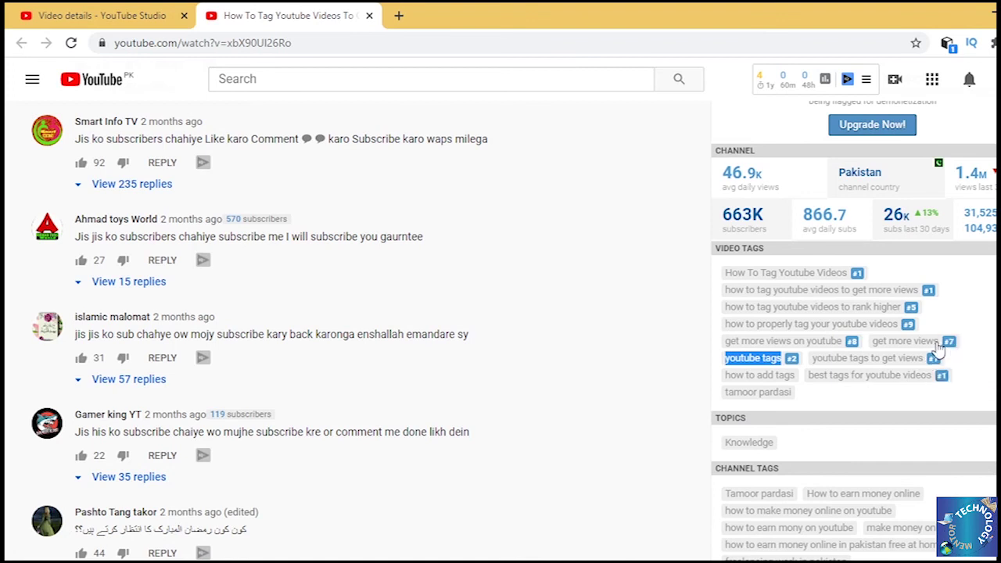
left_click_drag(943, 344, 876, 352)
key("ctrl+c")
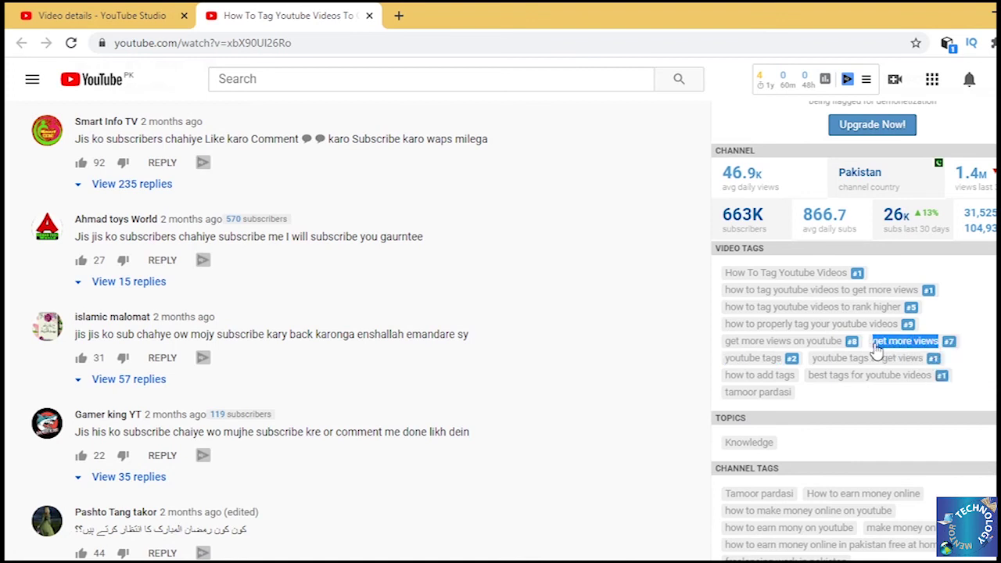
left_click(118, 15)
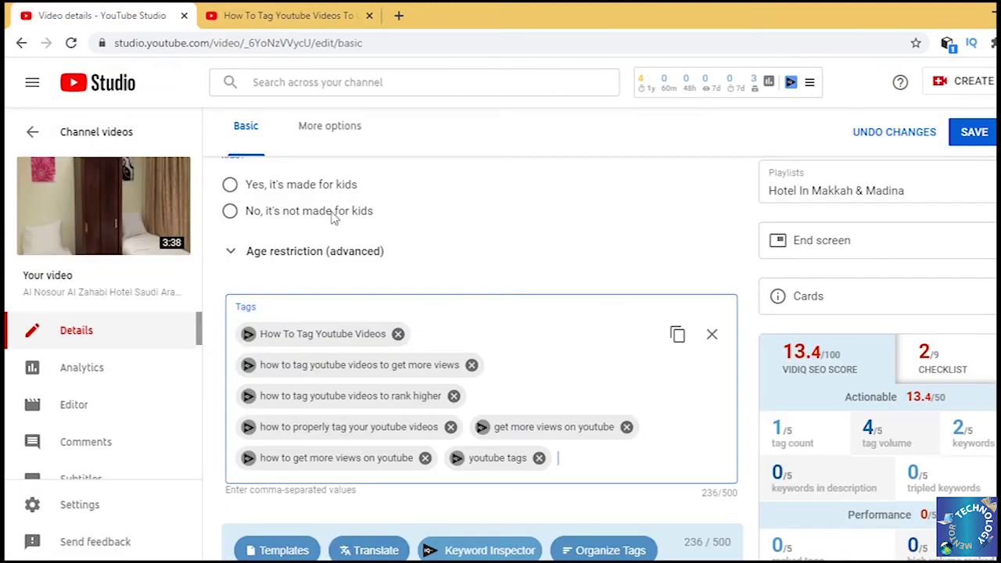
key("ctrl+v")
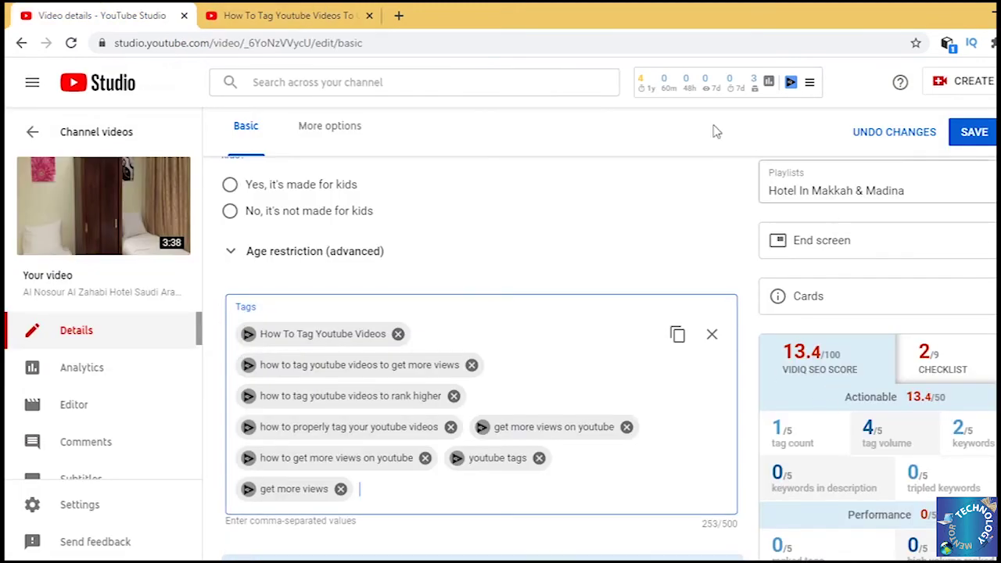
Step: Copy "youtube tags to get views" from the opened video's tag list and add it to the video details page's tags
left_click(297, 8)
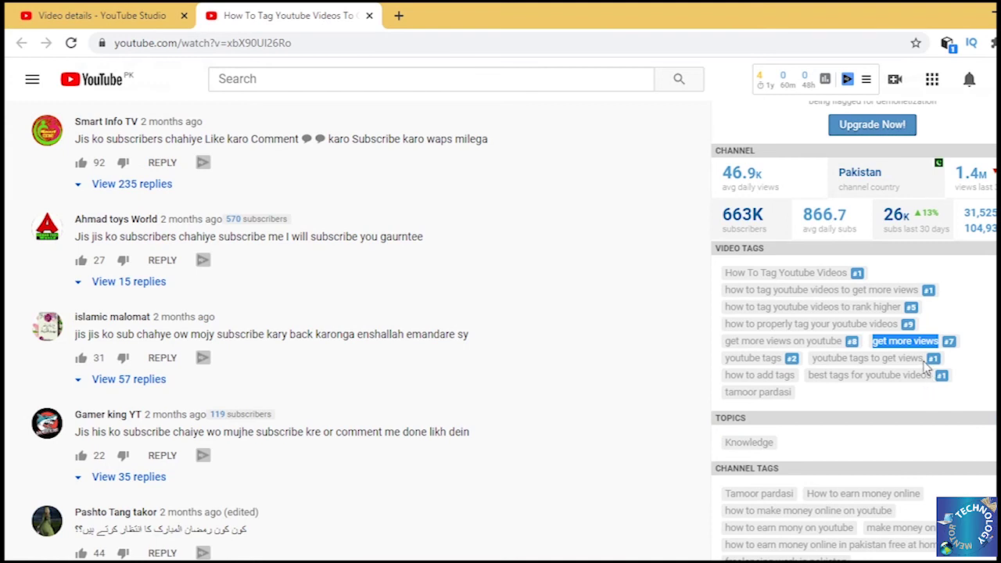
left_click_drag(924, 364, 805, 361)
key("ctrl+c")
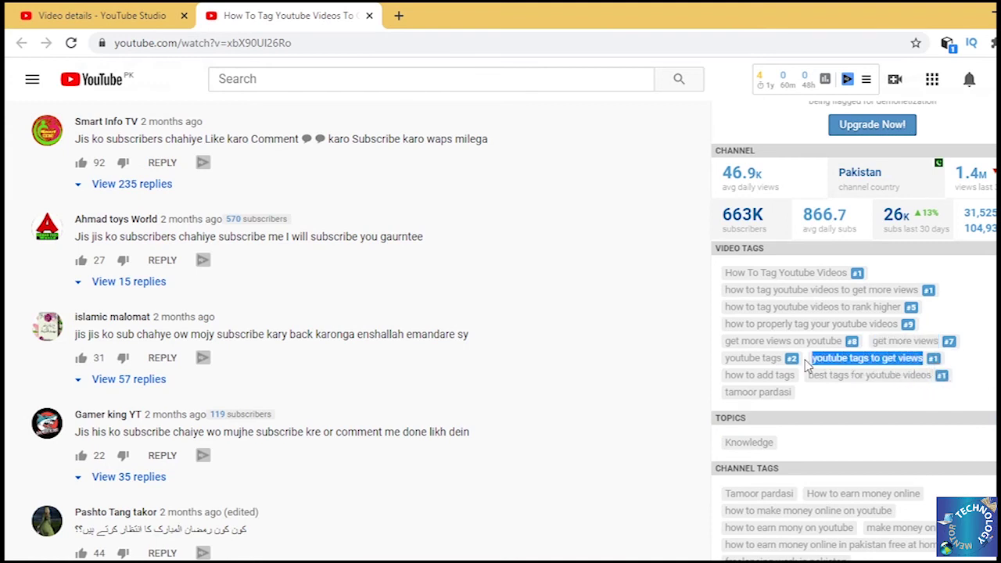
left_click(152, 11)
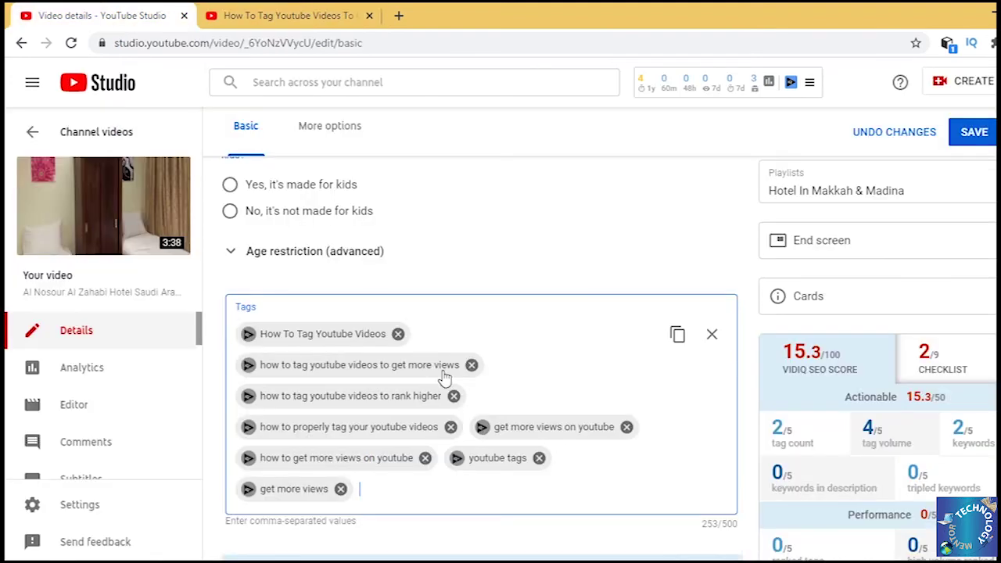
key("ctrl+v")
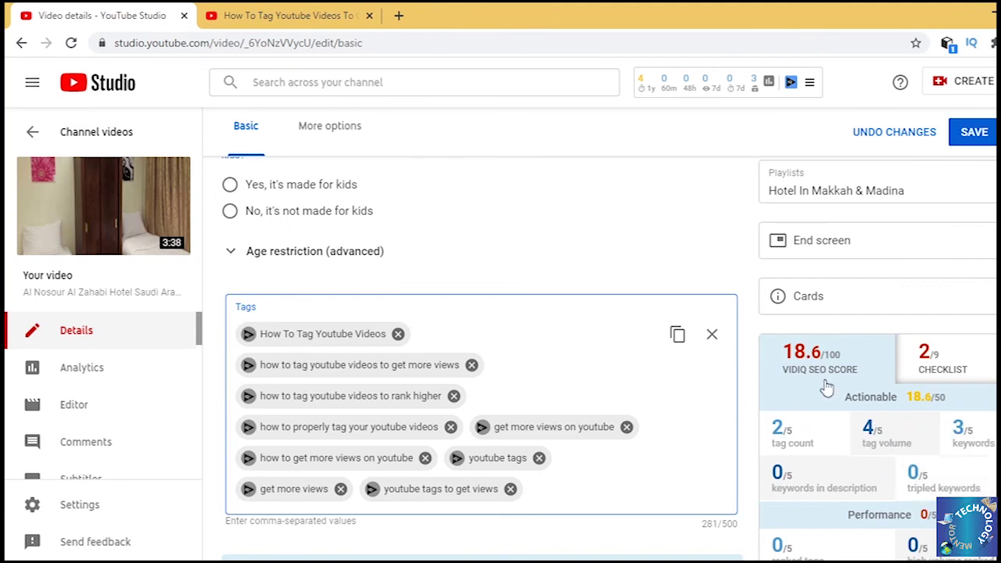
Step: Copy "how to add tags" from the opened video's tag list and add it as a tag on the video details page
left_click(285, 14)
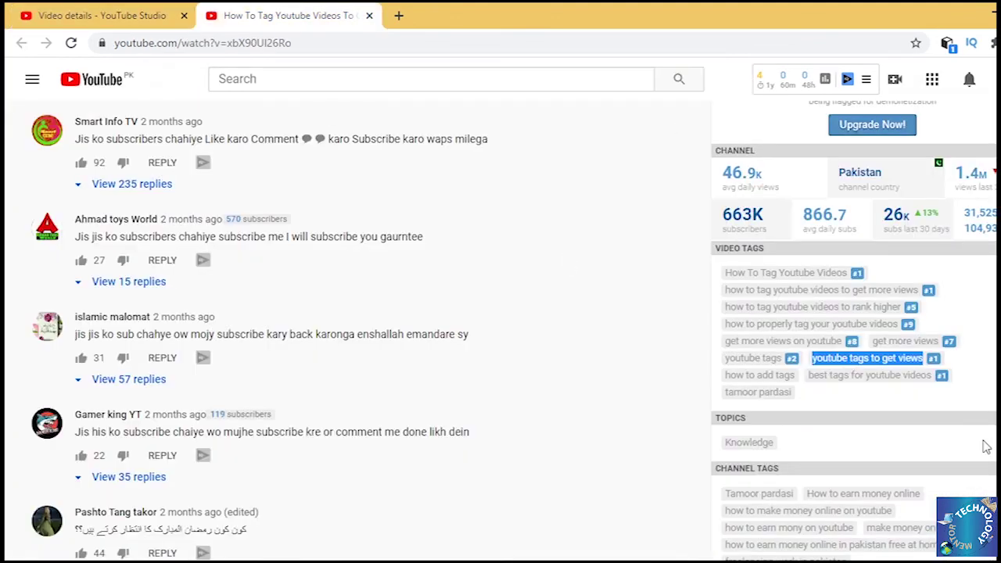
left_click_drag(799, 381, 730, 384)
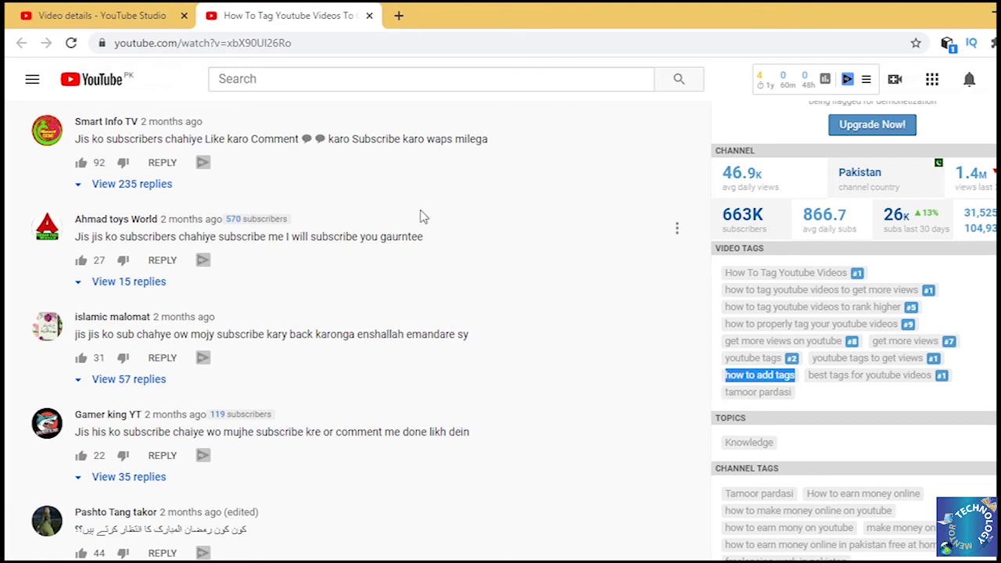
left_click(56, 12)
type("how to add tags")
key("Return")
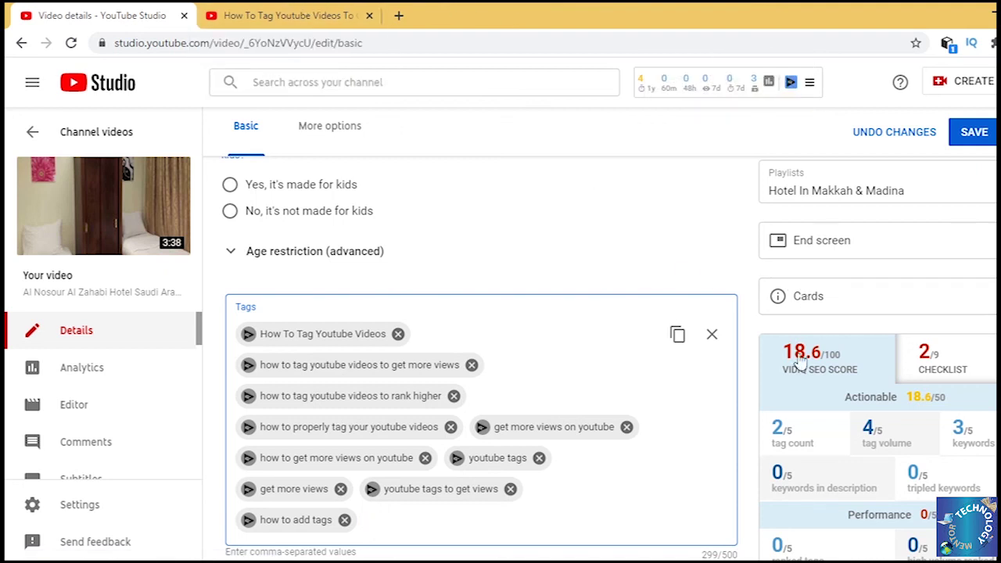
Step: Copy the opened video's tag "best tags for youtube videos" and add it to the tags on the video details page
left_click(315, 8)
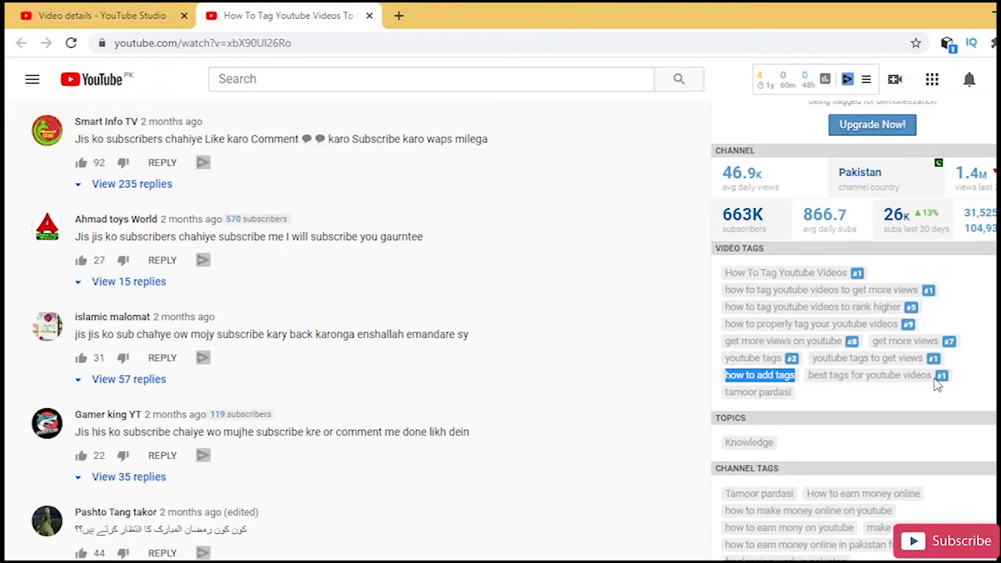
left_click_drag(936, 381, 811, 381)
key("ctrl+c")
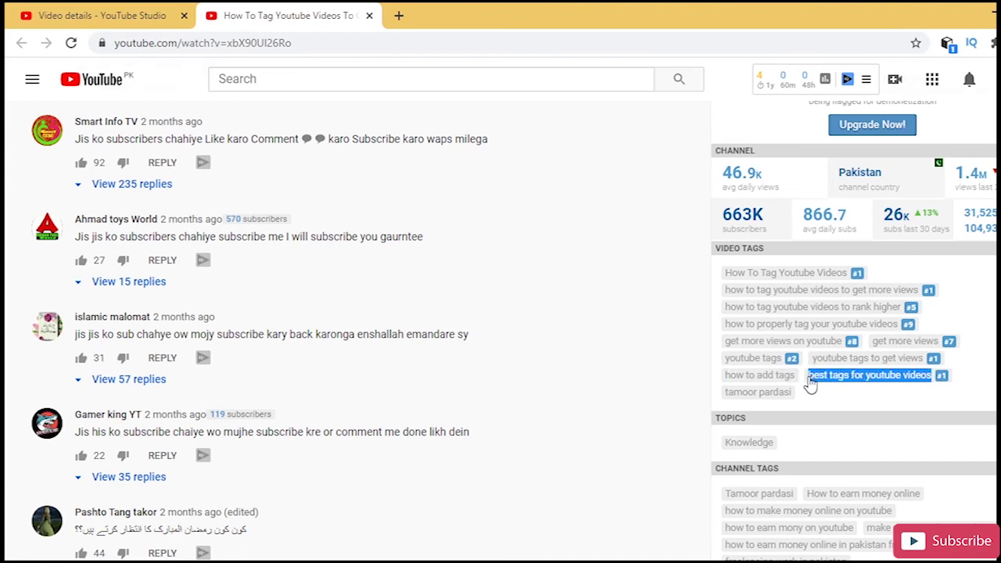
left_click(125, 12)
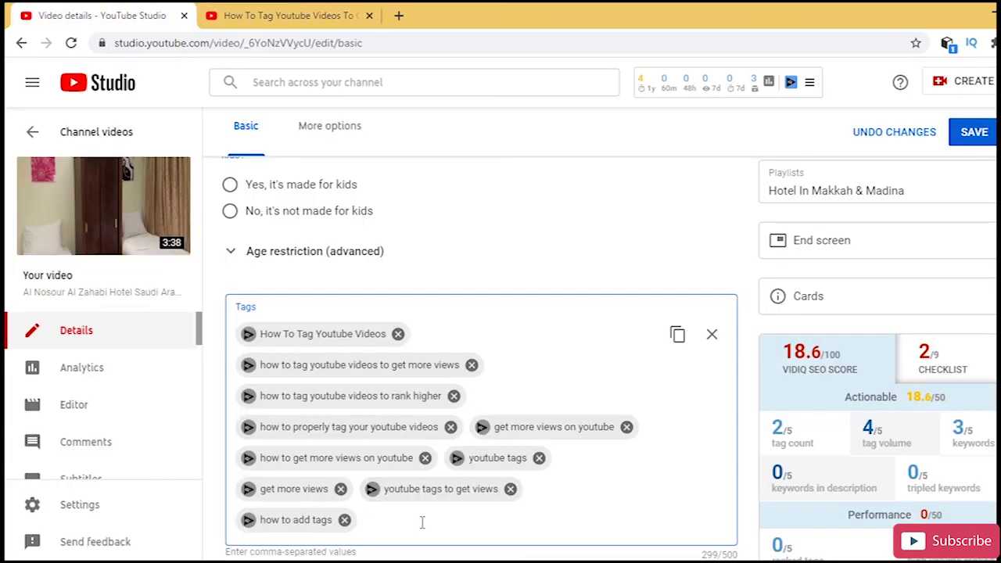
key("ctrl+v")
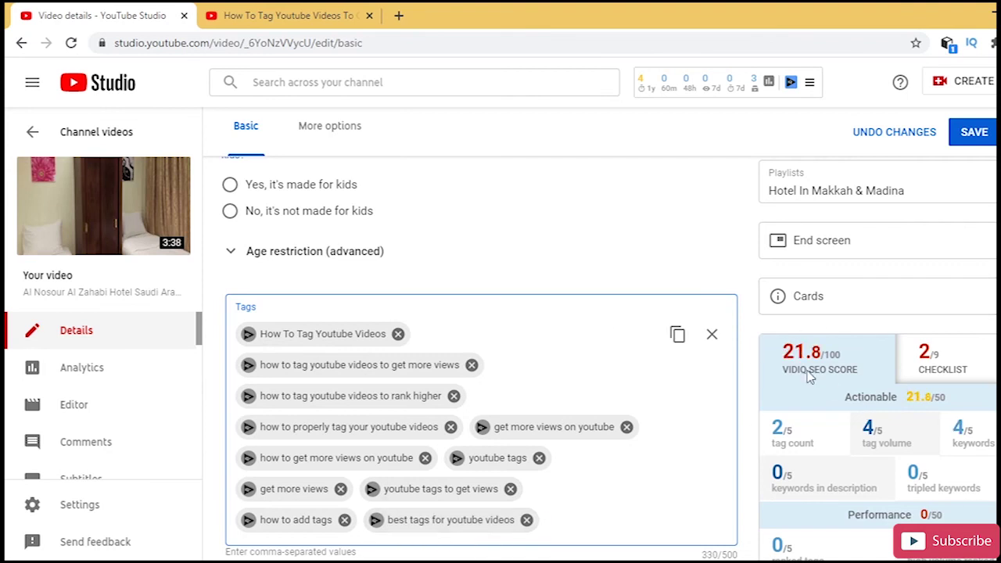
Step: Review the opened video's remaining tags, and examine the tag tools and recommended tags on the video details page
left_click(317, 12)
scroll(814, 411, "up", 3)
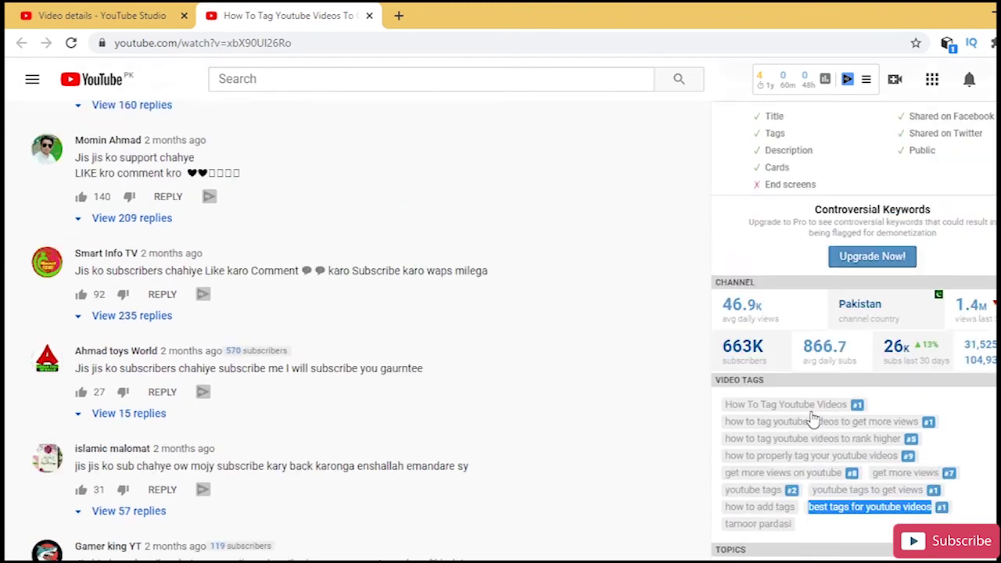
scroll(800, 398, "down", 3)
left_click(117, 15)
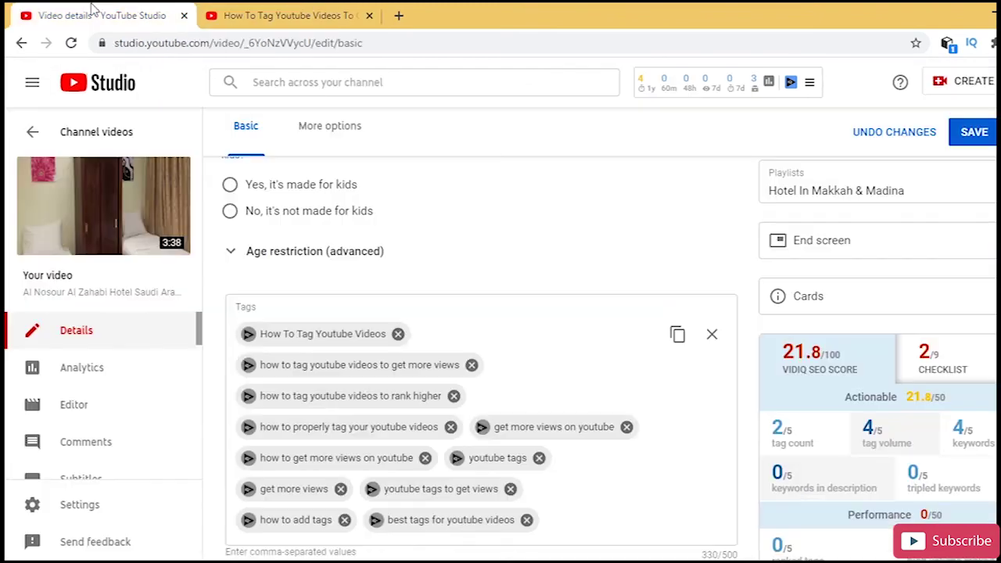
scroll(739, 367, "down", 3)
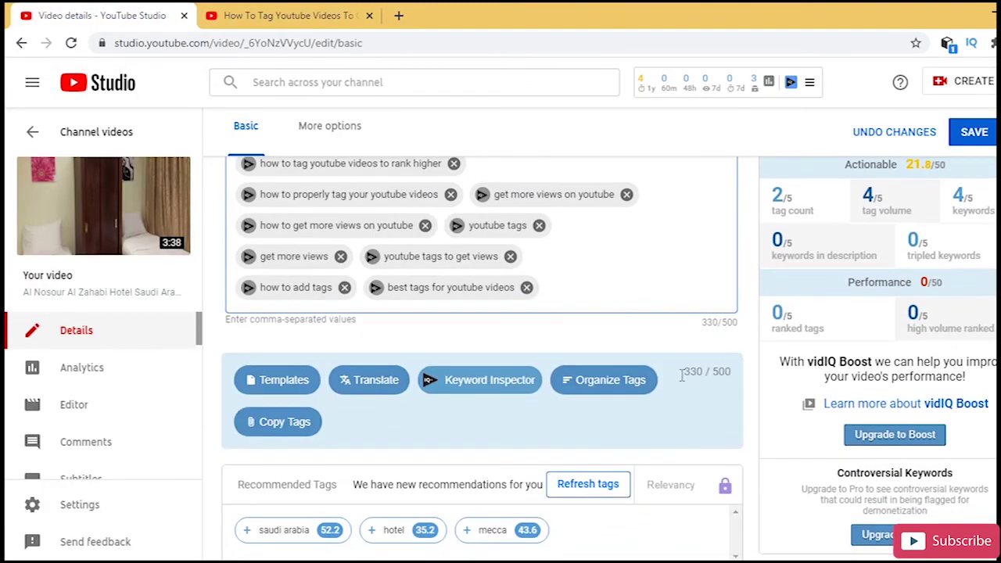
scroll(682, 375, "down", 3)
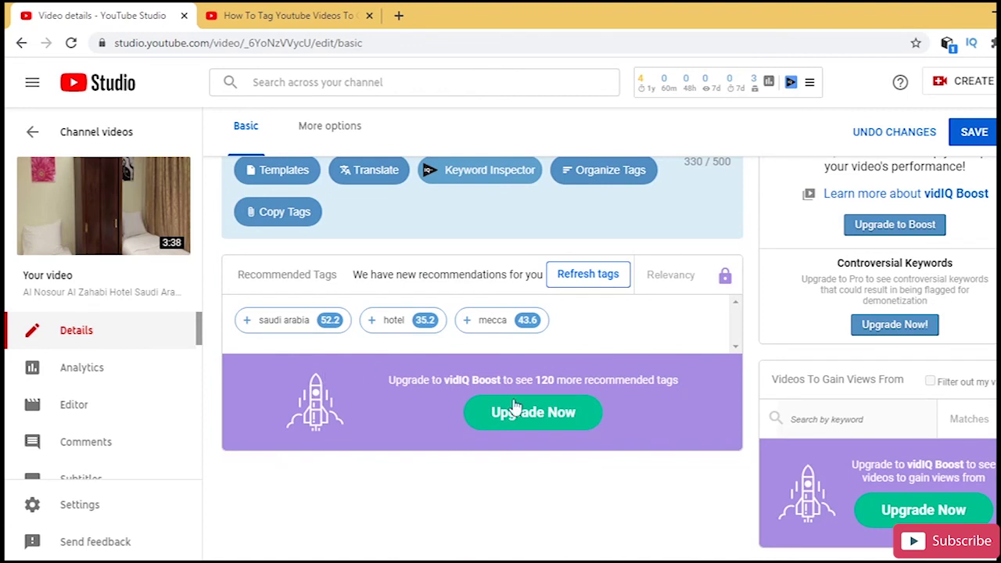
Step: Replace the video's description with the title text "How to tag youtube videos" copied from the title field
scroll(515, 405, "up", 10)
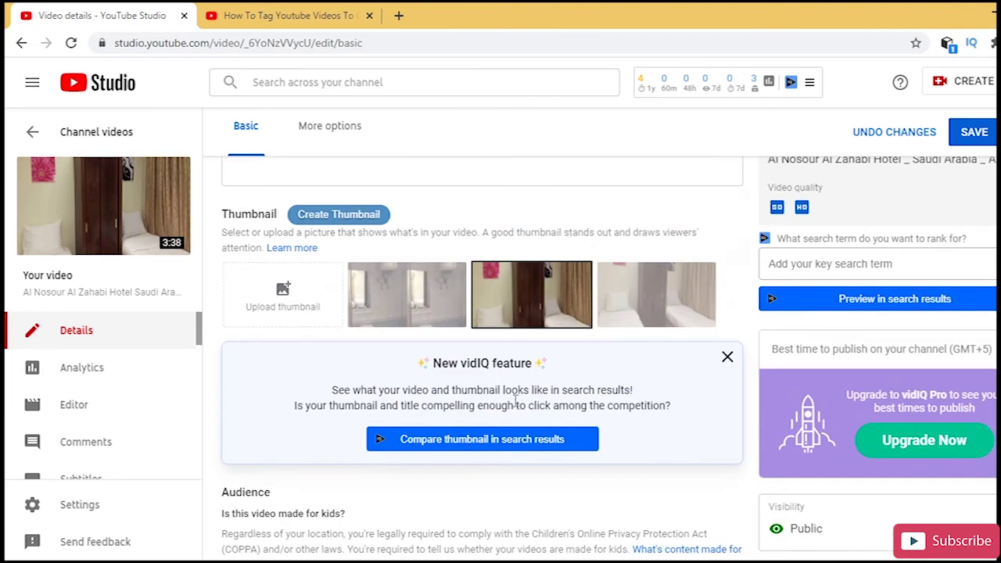
scroll(515, 405, "up", 4)
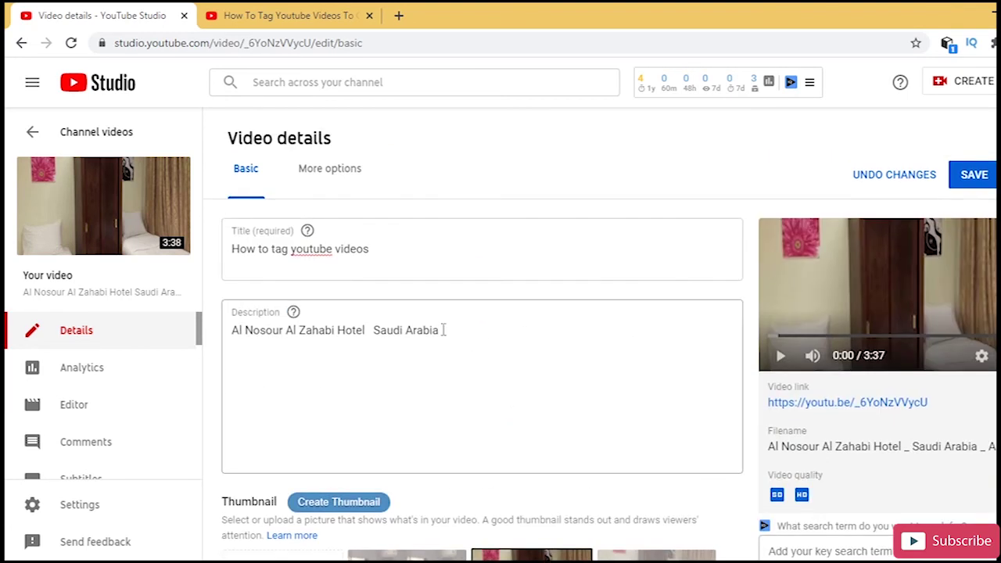
left_click_drag(443, 330, 213, 353)
key("BackSpace")
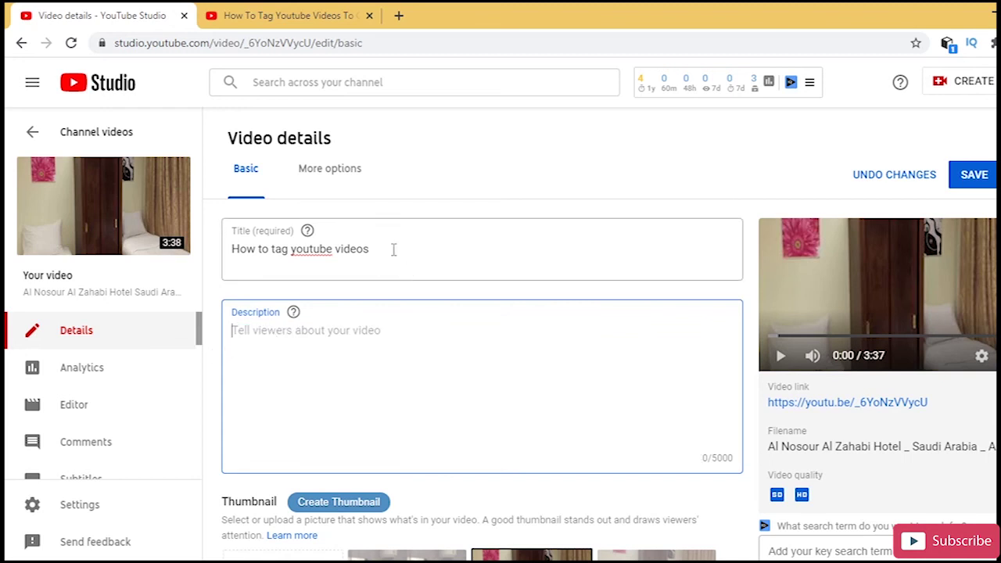
left_click_drag(394, 249, 227, 251)
key("ctrl+c")
left_click(334, 347)
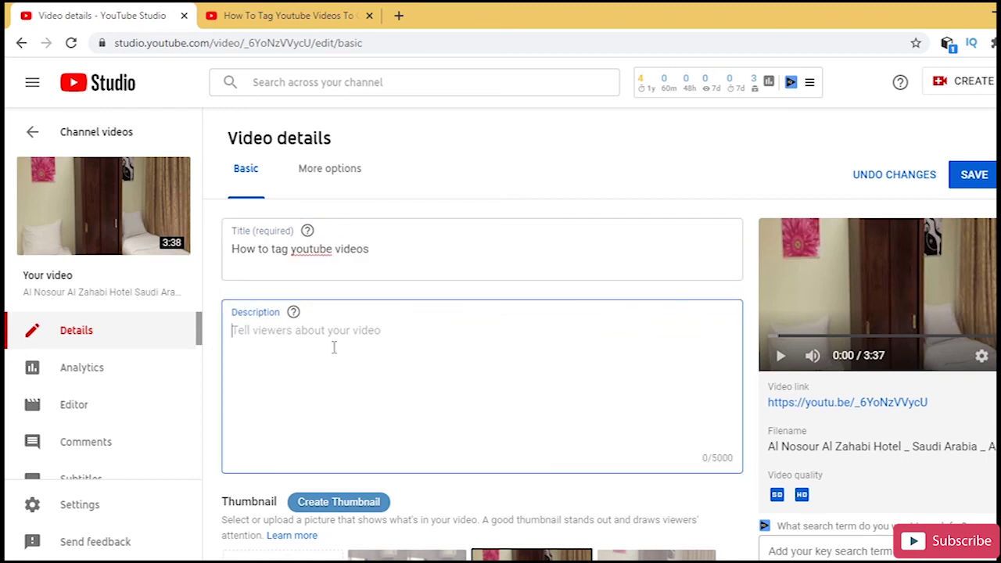
key("ctrl+v")
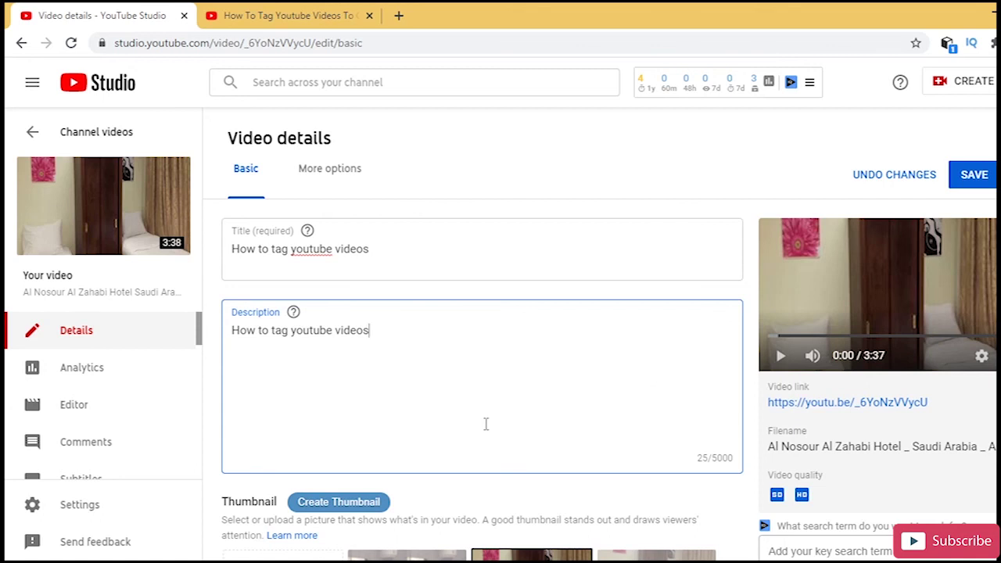
Step: Check the vidIQ SEO score on the video details page and compare the title with the description
scroll(486, 424, "down", 8)
scroll(553, 381, "up", 2)
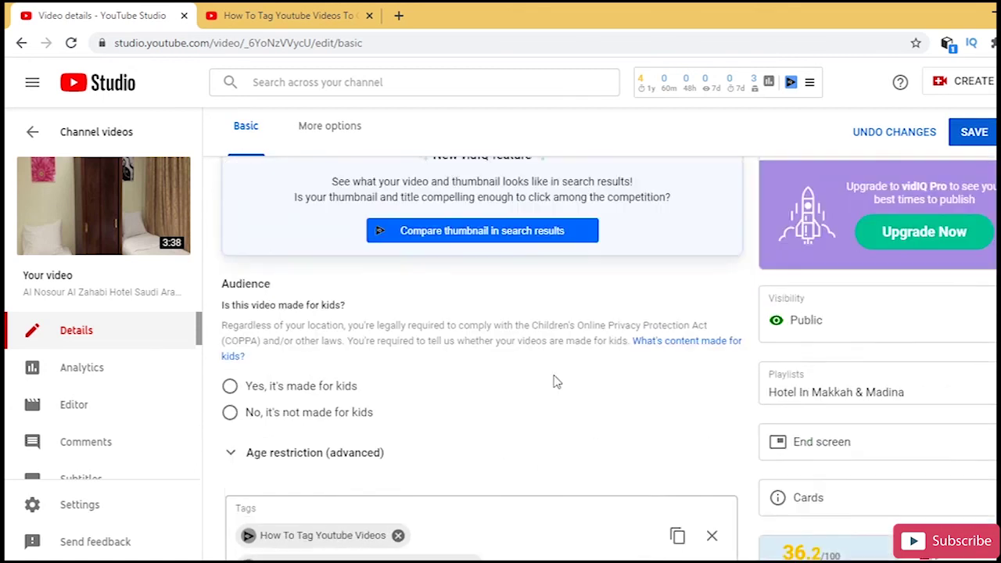
scroll(446, 282, "up", 6)
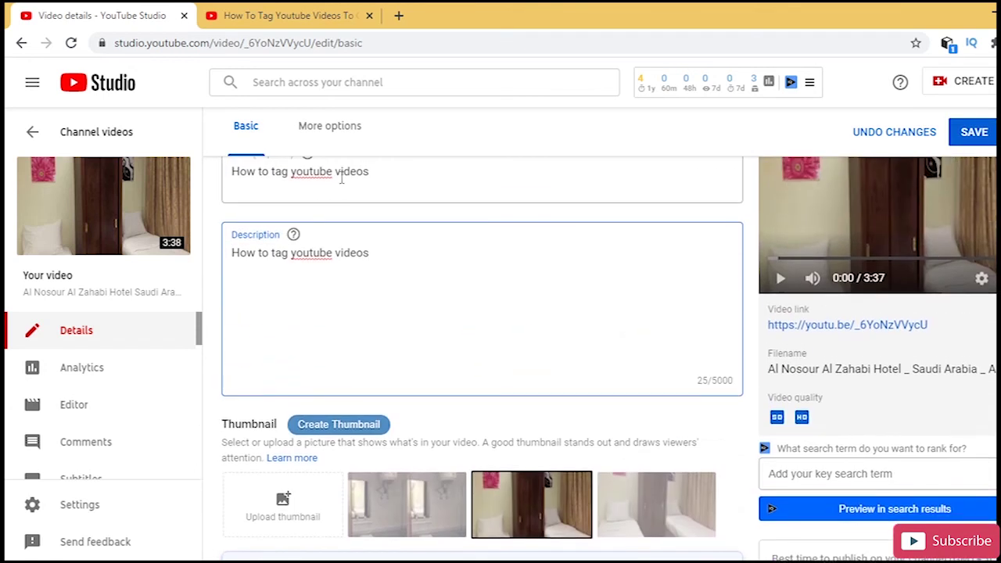
scroll(334, 252, "down", 7)
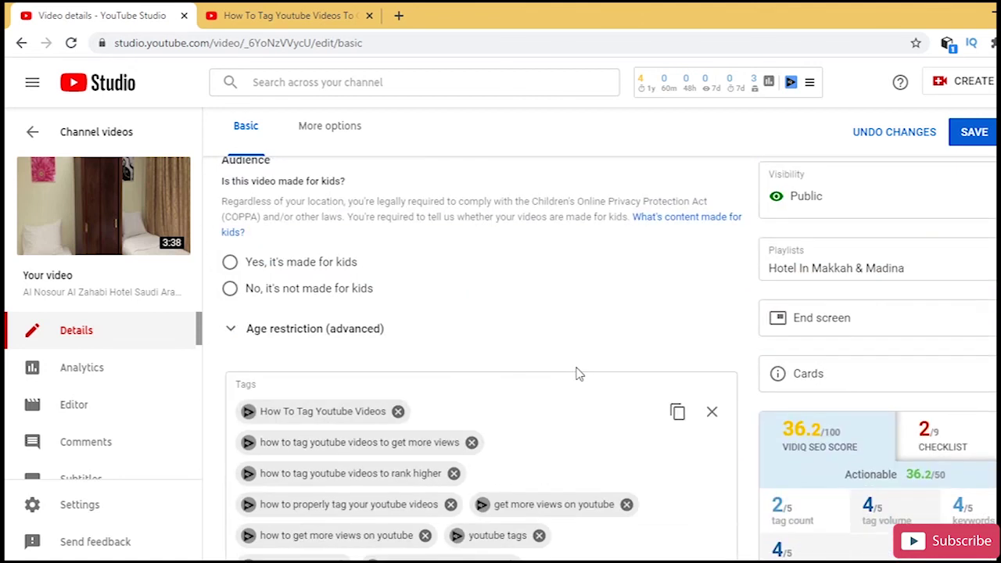